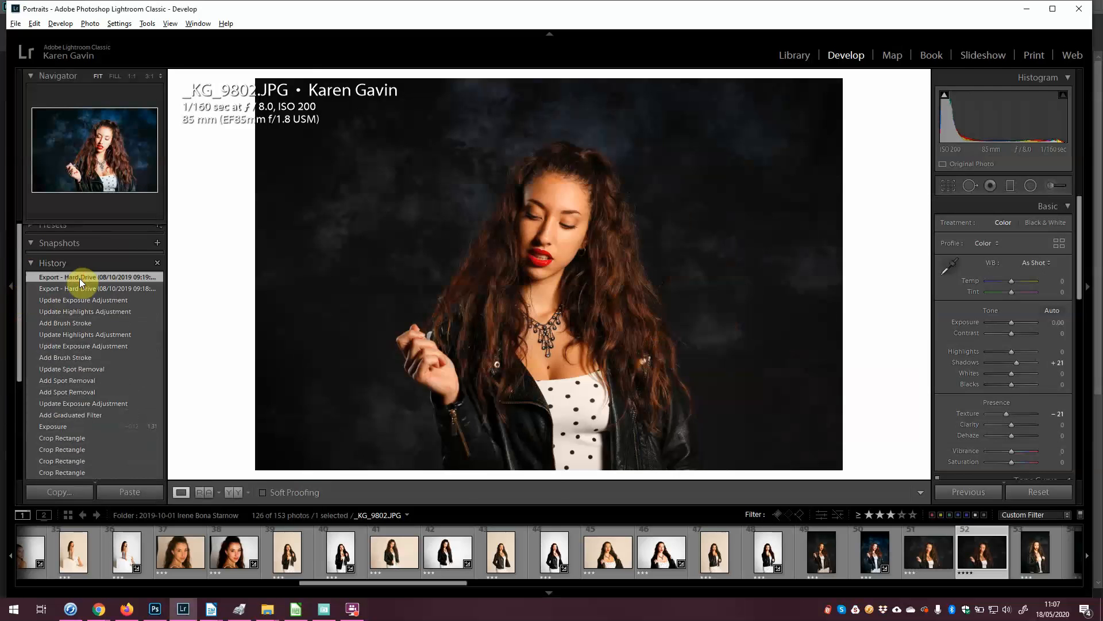
Restore the photo's most recent export state in the history and open a copy with Lightroom adjustments in Adobe Photoshop 2020
{"action": "left_click", "coordinate": [79, 278]}
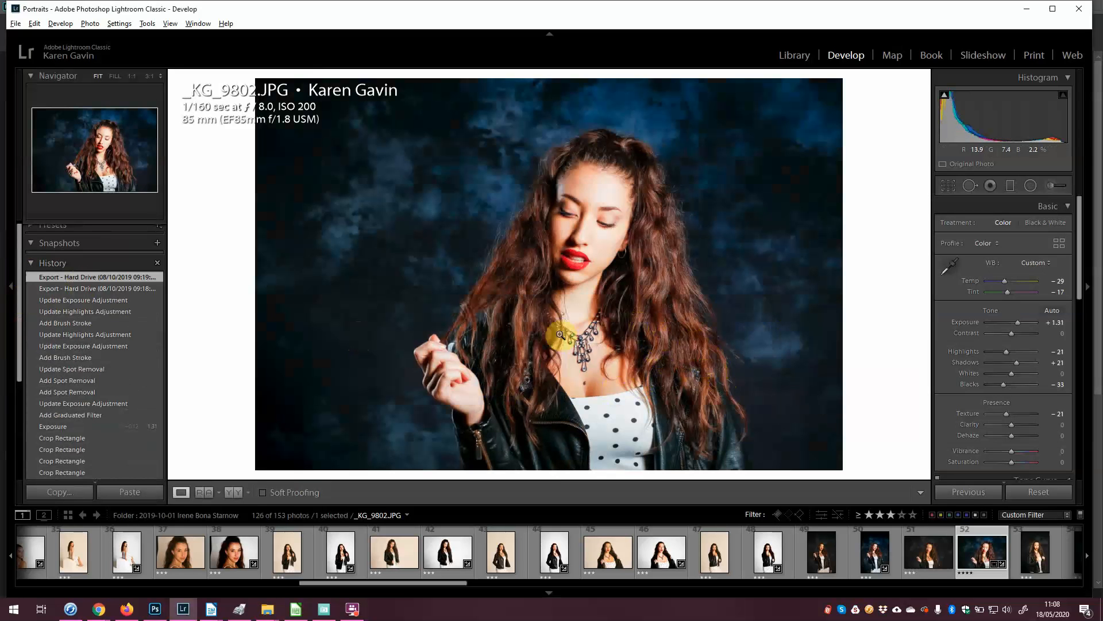
{"action": "right_click", "coordinate": [970, 552]}
{"action": "mouse_move", "coordinate": [1019, 280]}
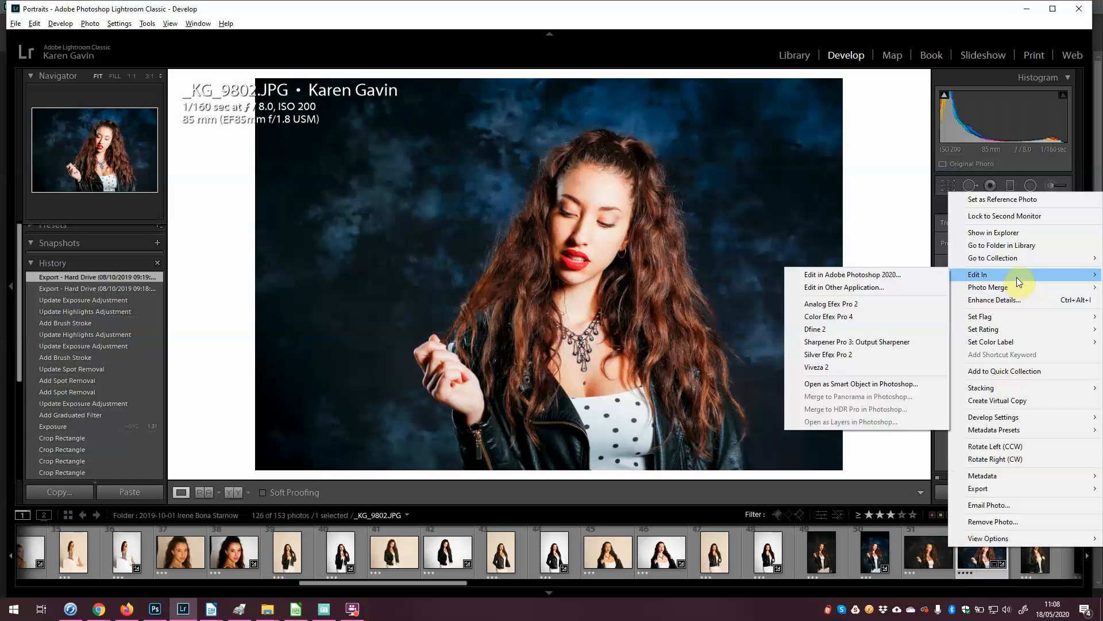
{"action": "left_click", "coordinate": [869, 280]}
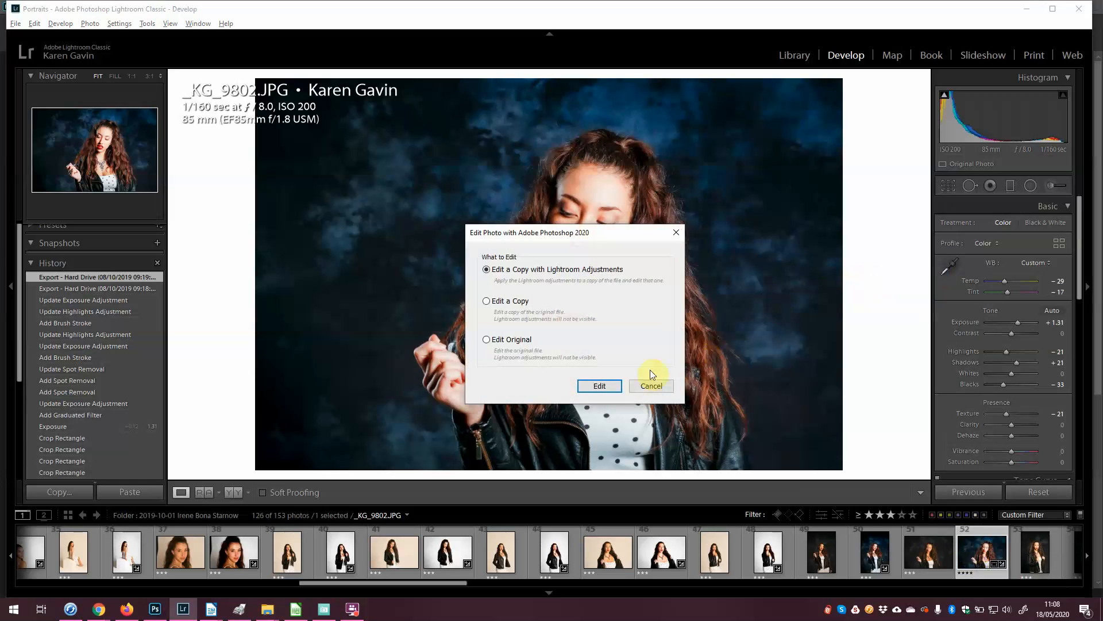
{"action": "left_click", "coordinate": [600, 386]}
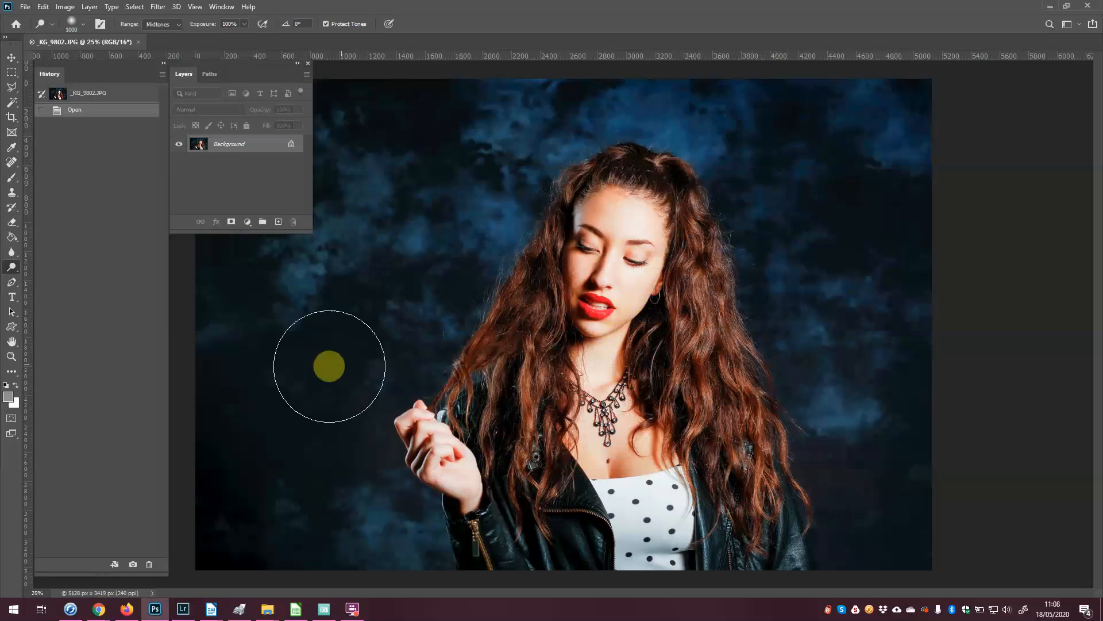
Choose the Burn tool with a 700 px brush and duplicate the Background layer
{"action": "left_click", "coordinate": [10, 272]}
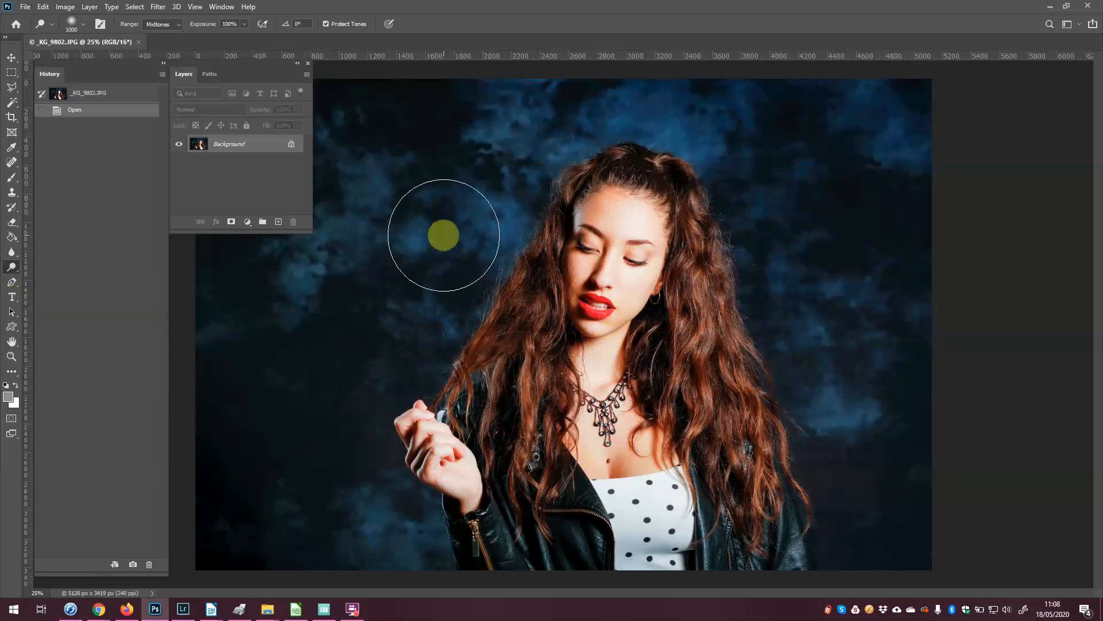
{"action": "right_click", "coordinate": [15, 271]}
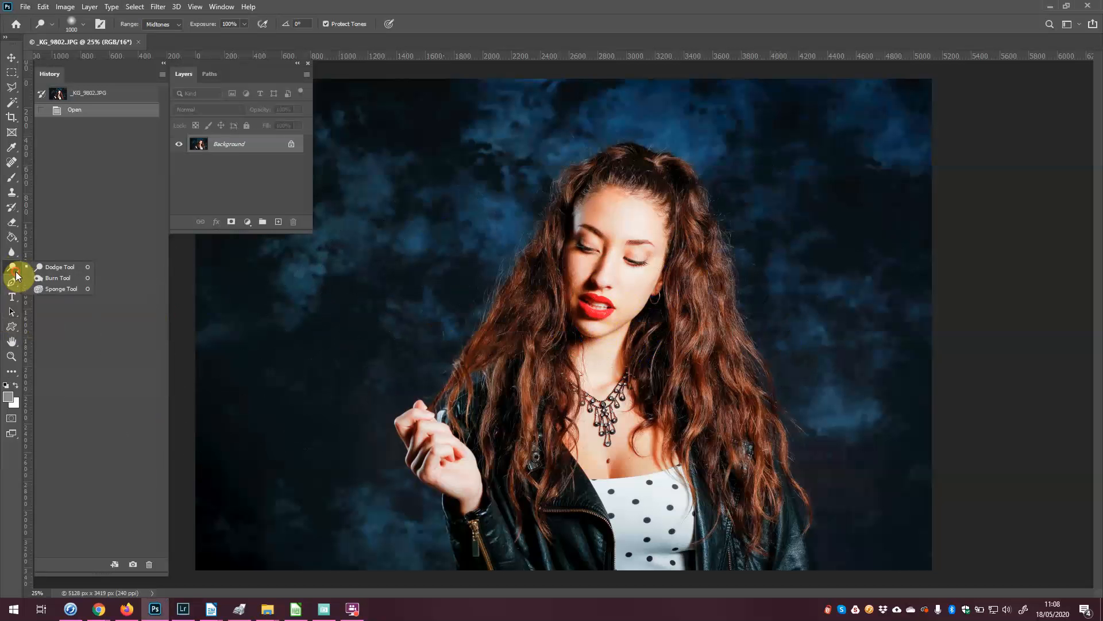
{"action": "left_click", "coordinate": [51, 281]}
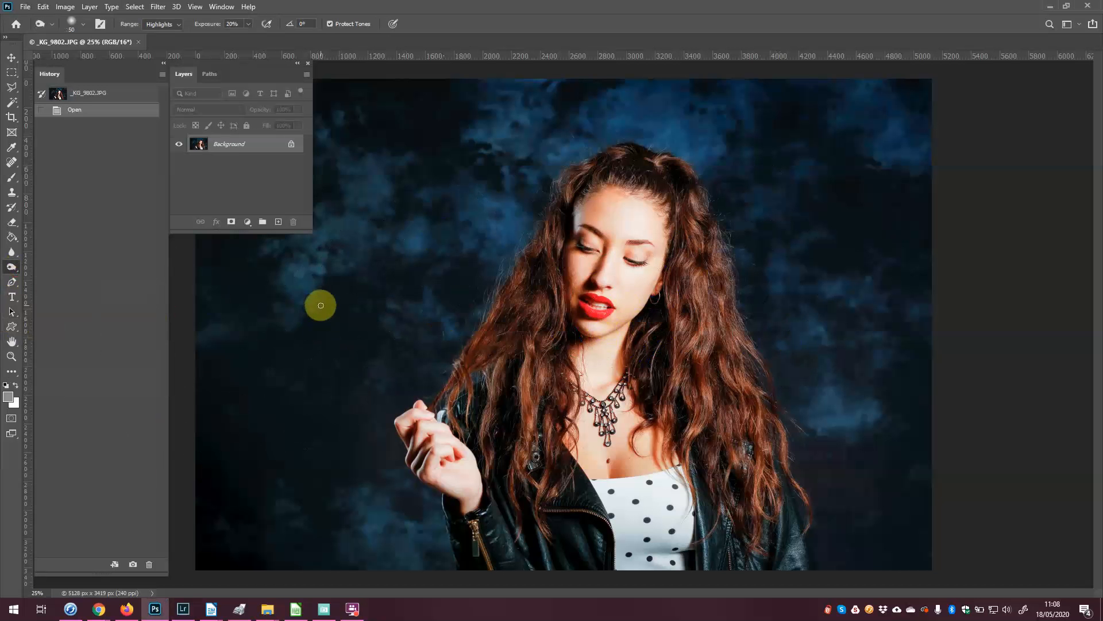
{"action": "key", "text": "bracketright"}
{"action": "key", "text": "bracketright"}
{"action": "key", "text": "bracketright"}
{"action": "key", "text": "bracketright"}
{"action": "key", "text": "bracketright"}
{"action": "key", "text": "bracketright"}
{"action": "key", "text": "ctrl+j"}
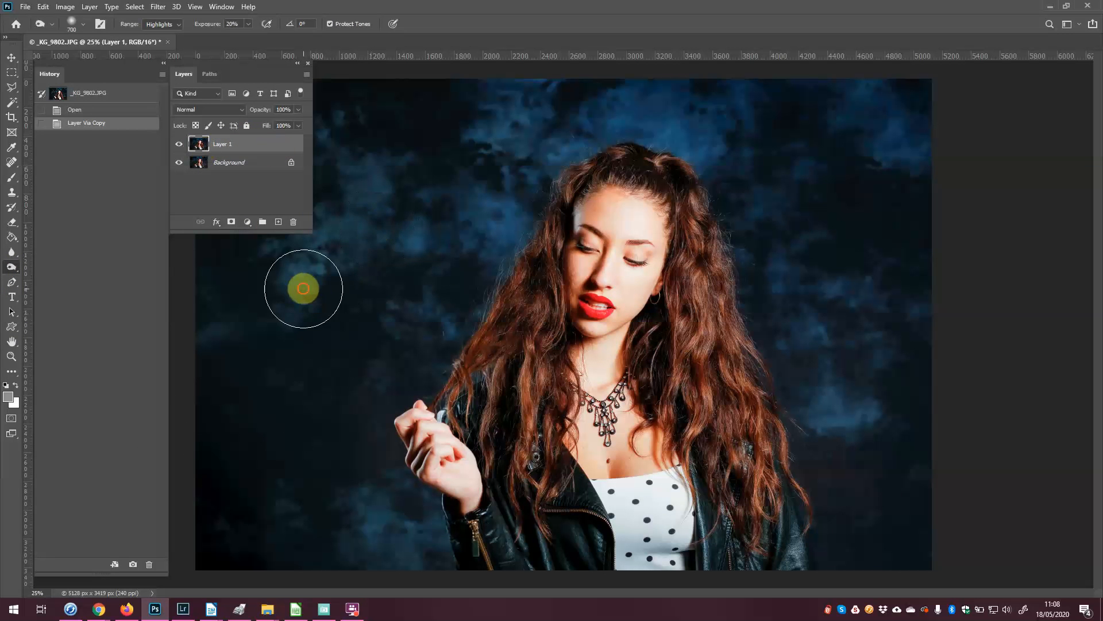
Burn the highlights of the blue backdrop around the model at 20% exposure on the duplicated layer
{"action": "mouse_move", "coordinate": [341, 269]}
{"action": "left_mouse_down"}
{"action": "mouse_move", "coordinate": [352, 234]}
{"action": "mouse_move", "coordinate": [318, 266]}
{"action": "mouse_move", "coordinate": [402, 237]}
{"action": "mouse_move", "coordinate": [399, 246]}
{"action": "left_mouse_up"}
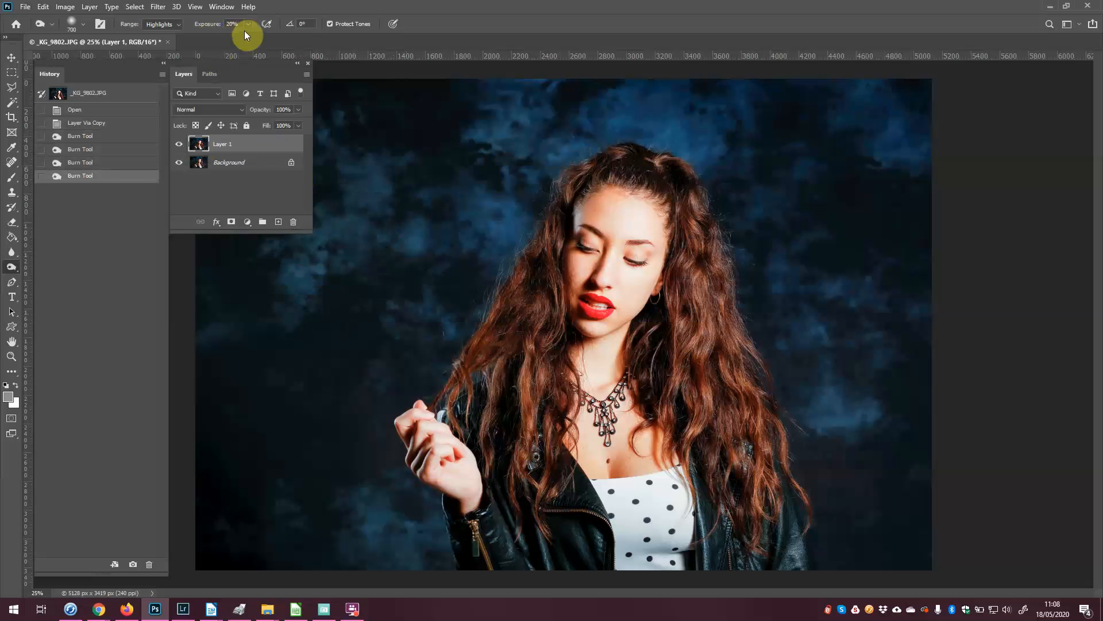
{"action": "mouse_move", "coordinate": [471, 175]}
{"action": "left_mouse_down"}
{"action": "mouse_move", "coordinate": [487, 137]}
{"action": "mouse_move", "coordinate": [519, 129]}
{"action": "mouse_move", "coordinate": [709, 116]}
{"action": "mouse_move", "coordinate": [654, 113]}
{"action": "mouse_move", "coordinate": [759, 130]}
{"action": "left_mouse_up"}
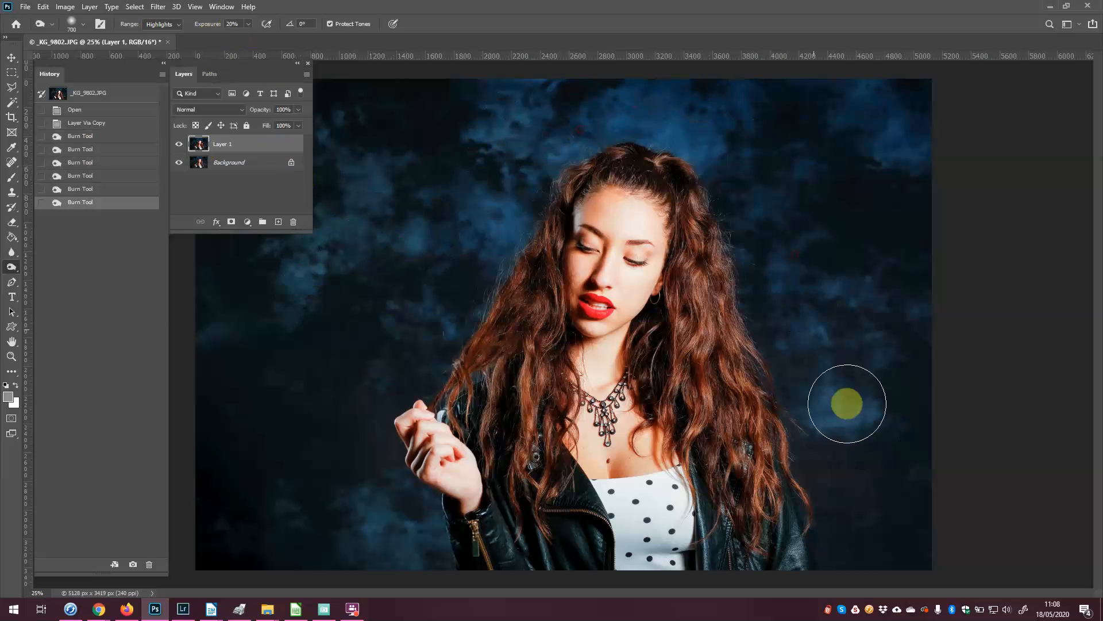
{"action": "left_click_drag", "start_coordinate": [836, 423], "coordinate": [870, 276]}
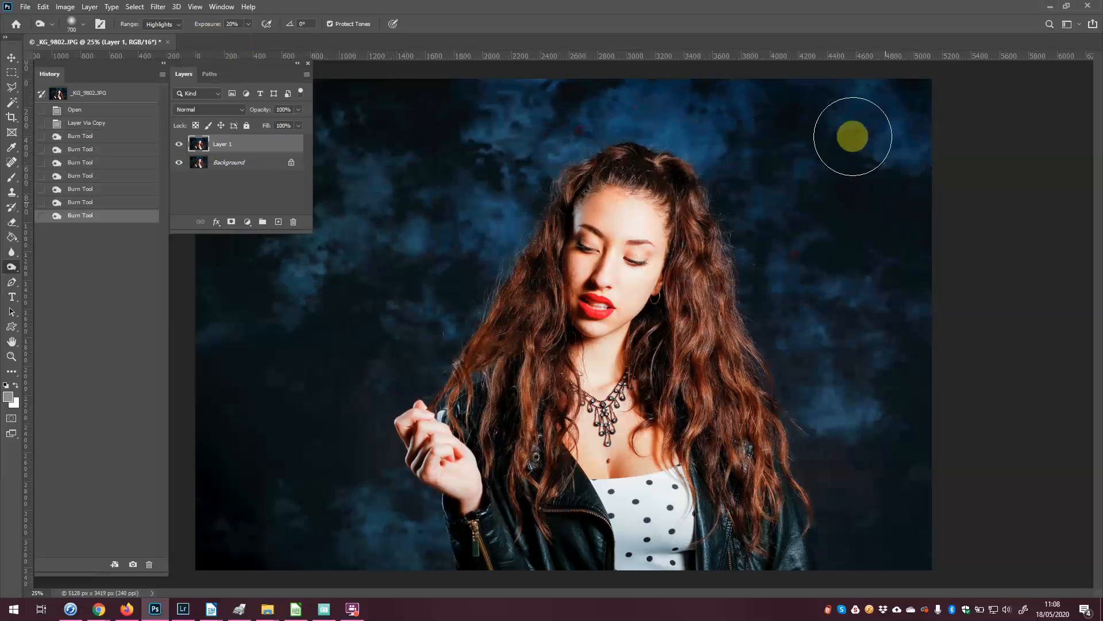
{"action": "mouse_move", "coordinate": [675, 122]}
{"action": "left_mouse_down"}
{"action": "mouse_move", "coordinate": [584, 118]}
{"action": "mouse_move", "coordinate": [512, 140]}
{"action": "left_mouse_up"}
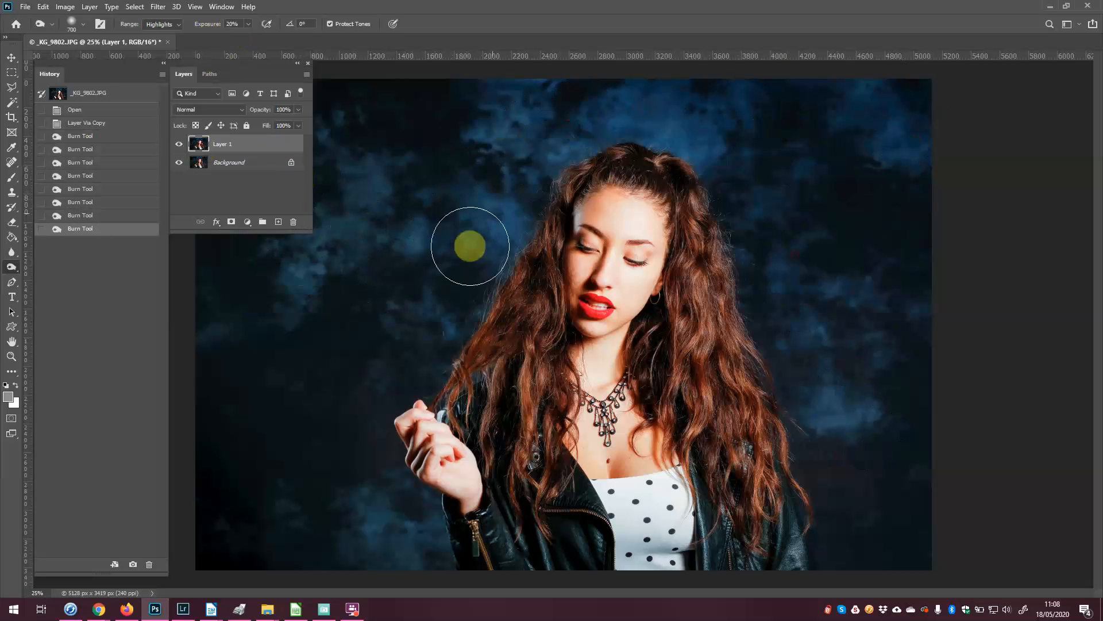
{"action": "mouse_move", "coordinate": [366, 326]}
{"action": "left_mouse_down"}
{"action": "mouse_move", "coordinate": [355, 377]}
{"action": "mouse_move", "coordinate": [313, 411]}
{"action": "left_mouse_up"}
Burn the highlights on the raised hand and across the white dotted top
{"action": "left_click_drag", "start_coordinate": [402, 436], "coordinate": [461, 489]}
{"action": "left_click_drag", "start_coordinate": [460, 489], "coordinate": [436, 439]}
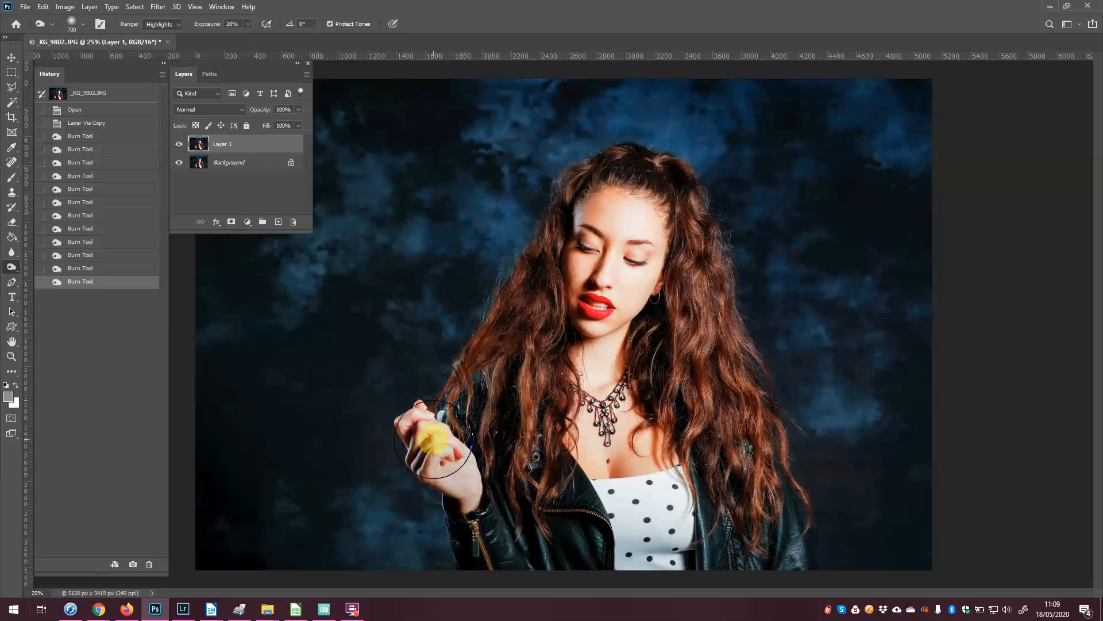
{"action": "mouse_move", "coordinate": [545, 482]}
{"action": "left_mouse_down"}
{"action": "mouse_move", "coordinate": [574, 538]}
{"action": "mouse_move", "coordinate": [629, 523]}
{"action": "mouse_move", "coordinate": [603, 522]}
{"action": "mouse_move", "coordinate": [587, 498]}
{"action": "mouse_move", "coordinate": [680, 514]}
{"action": "mouse_move", "coordinate": [698, 497]}
{"action": "mouse_move", "coordinate": [606, 517]}
{"action": "mouse_move", "coordinate": [697, 522]}
{"action": "left_mouse_up"}
Burn the bright cheek between the lips and the earring with a 200 px brush
{"action": "key", "text": "bracketright"}
{"action": "key", "text": "bracketright"}
{"action": "key", "text": "bracketright"}
{"action": "key", "text": "bracketright"}
{"action": "key", "text": "bracketright"}
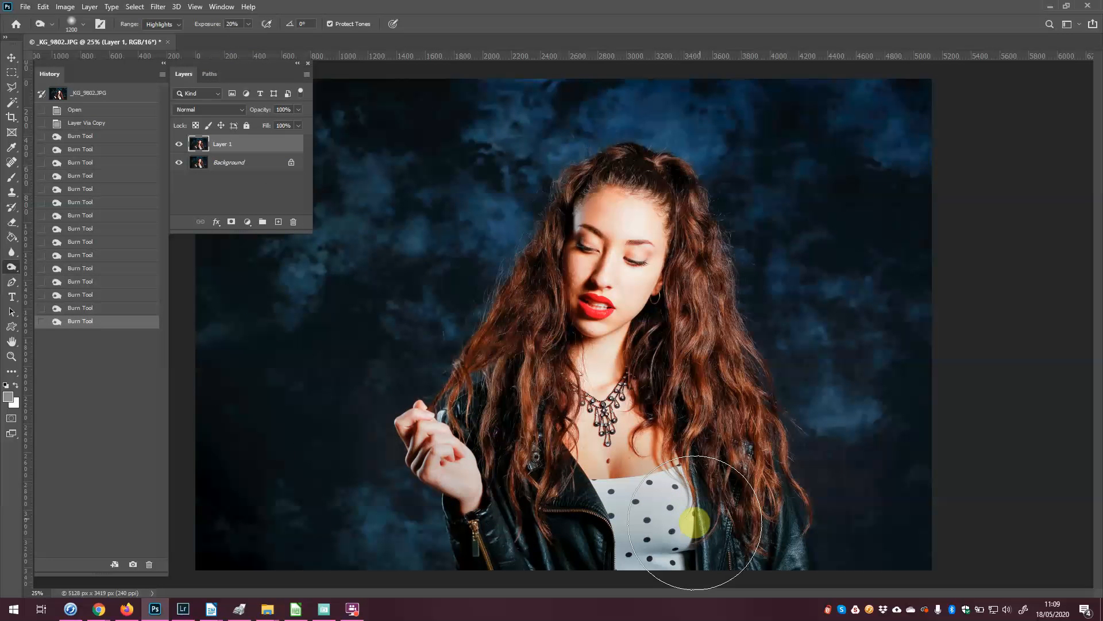
{"action": "key", "text": "bracketleft"}
{"action": "key", "text": "bracketleft"}
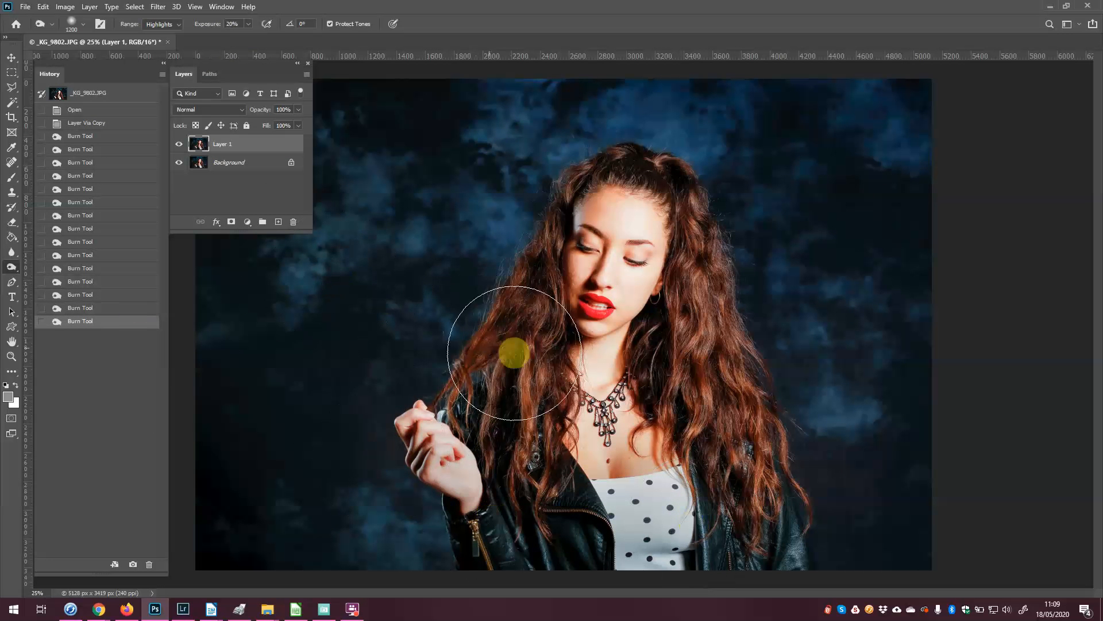
{"action": "key", "text": "bracketleft"}
{"action": "key", "text": "bracketleft"}
{"action": "key", "text": "bracketleft"}
{"action": "key", "text": "bracketleft"}
{"action": "key", "text": "bracketleft"}
{"action": "key", "text": "bracketleft"}
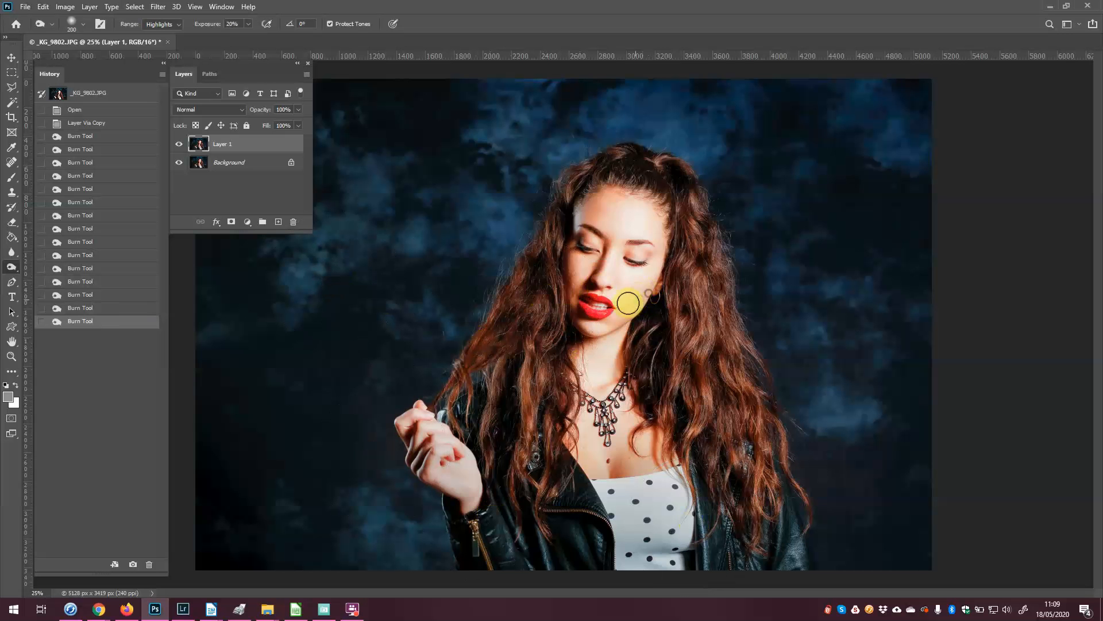
{"action": "left_click_drag", "start_coordinate": [629, 302], "coordinate": [662, 285]}
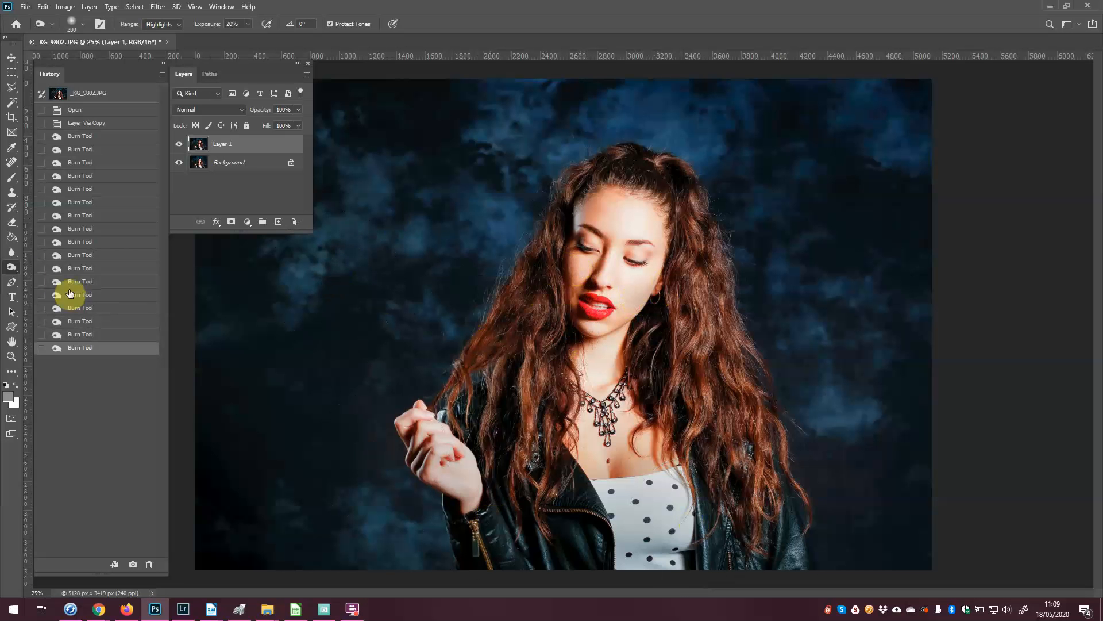
Switch to the Dodge tool and reduce its brush to 175 px
{"action": "left_click", "coordinate": [13, 268]}
{"action": "left_click", "coordinate": [49, 266]}
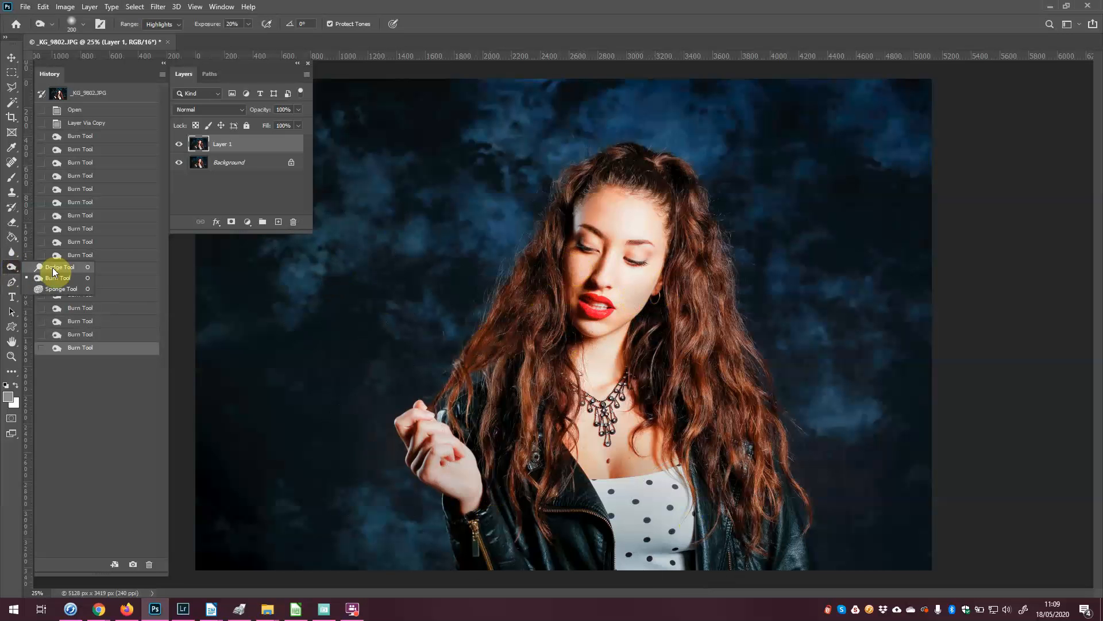
{"action": "key", "text": "bracketleft"}
{"action": "key", "text": "bracketleft"}
{"action": "key", "text": "bracketleft"}
{"action": "key", "text": "bracketleft"}
{"action": "key", "text": "bracketleft"}
{"action": "key", "text": "bracketleft"}
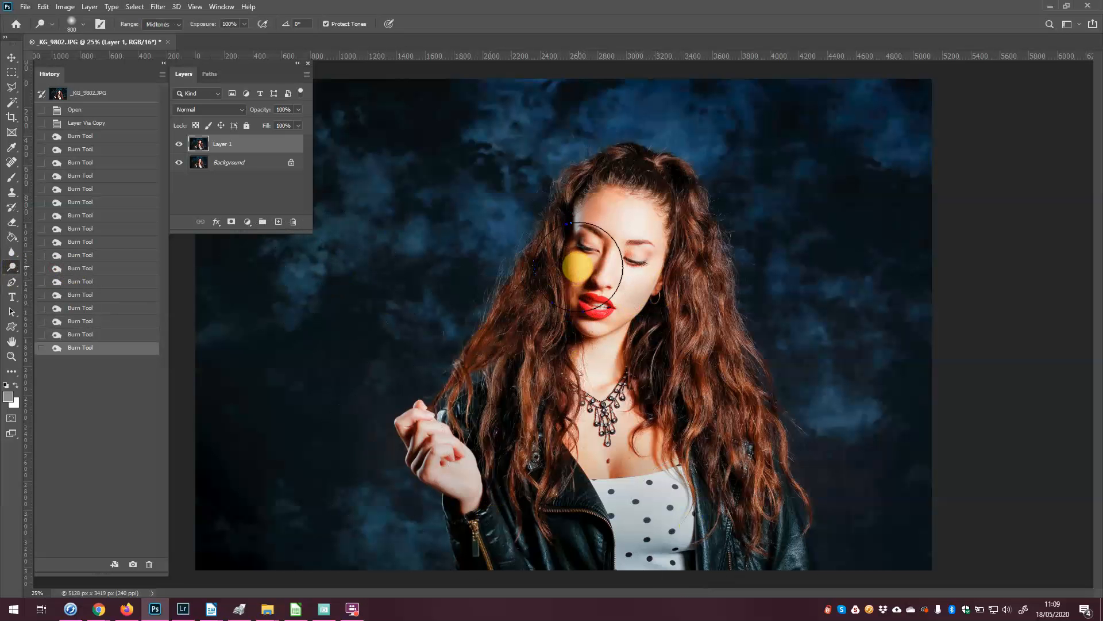
Try dodging the midtones of the shadowed cheek at 100% exposure and undo both strokes
{"action": "left_click_drag", "start_coordinate": [579, 264], "coordinate": [575, 266]}
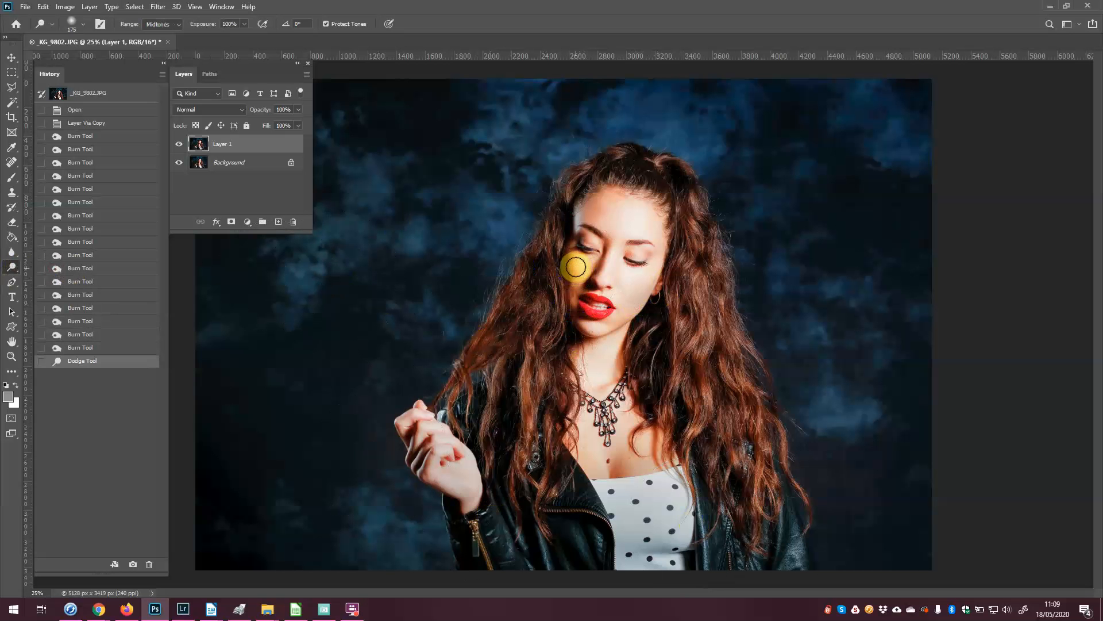
{"action": "left_click", "coordinate": [571, 267]}
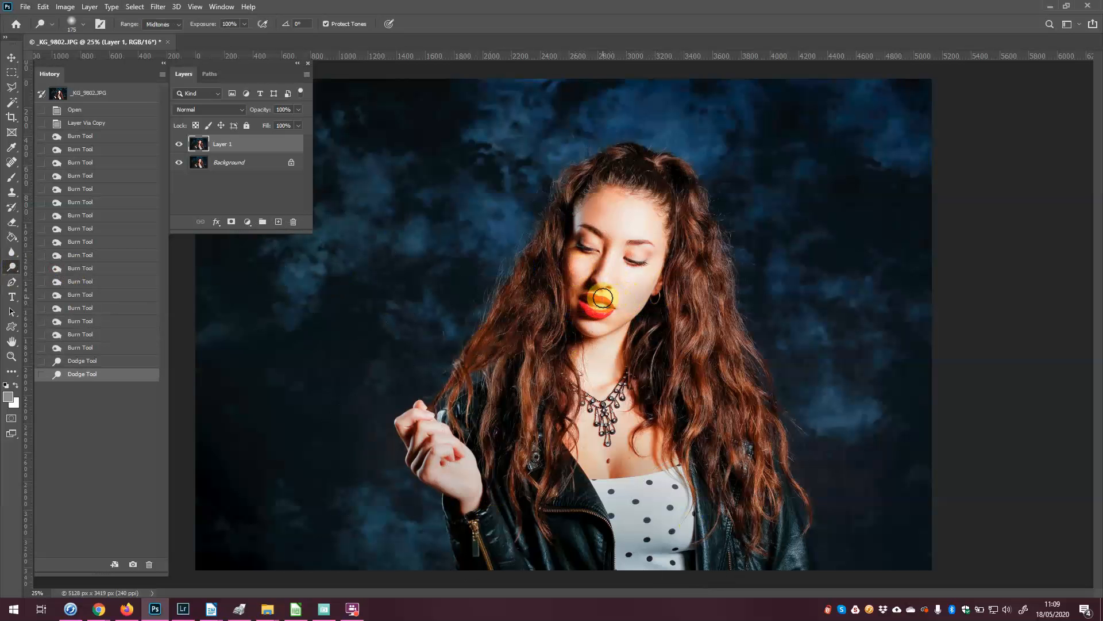
{"action": "key", "text": "ctrl+z"}
{"action": "key", "text": "ctrl+z"}
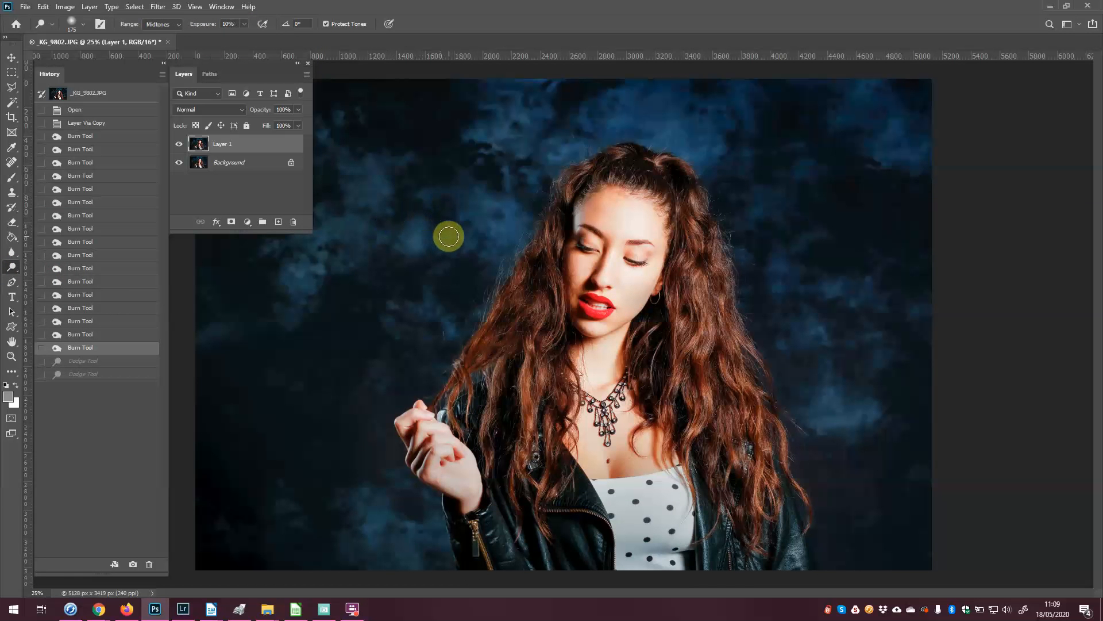
Dodge the shadowed cheek at 10% exposure and burn the bright cheek beside the earring at 20% exposure
{"action": "mouse_move", "coordinate": [574, 266]}
{"action": "left_mouse_down"}
{"action": "mouse_move", "coordinate": [571, 278]}
{"action": "mouse_move", "coordinate": [576, 256]}
{"action": "mouse_move", "coordinate": [574, 266]}
{"action": "left_mouse_up"}
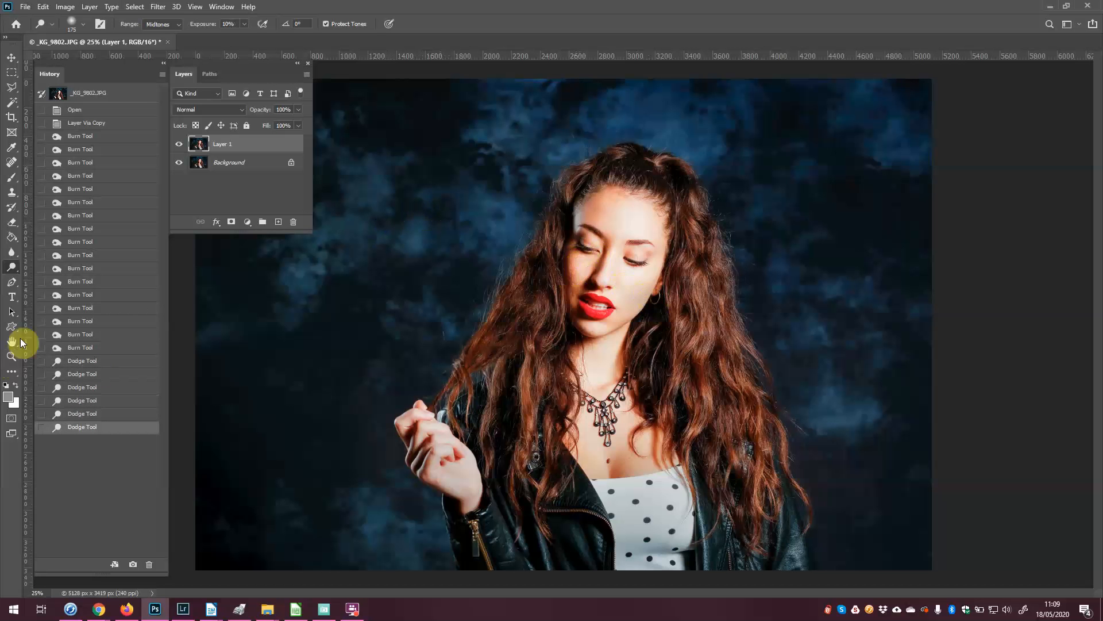
{"action": "right_click", "coordinate": [16, 270]}
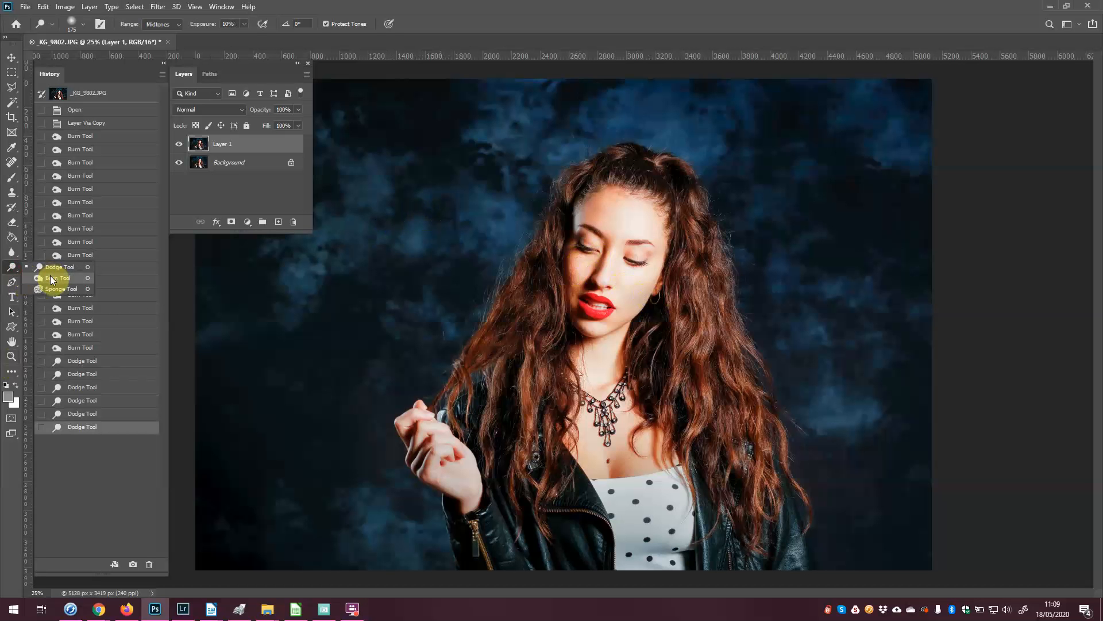
{"action": "left_click", "coordinate": [50, 275]}
{"action": "left_click", "coordinate": [646, 293]}
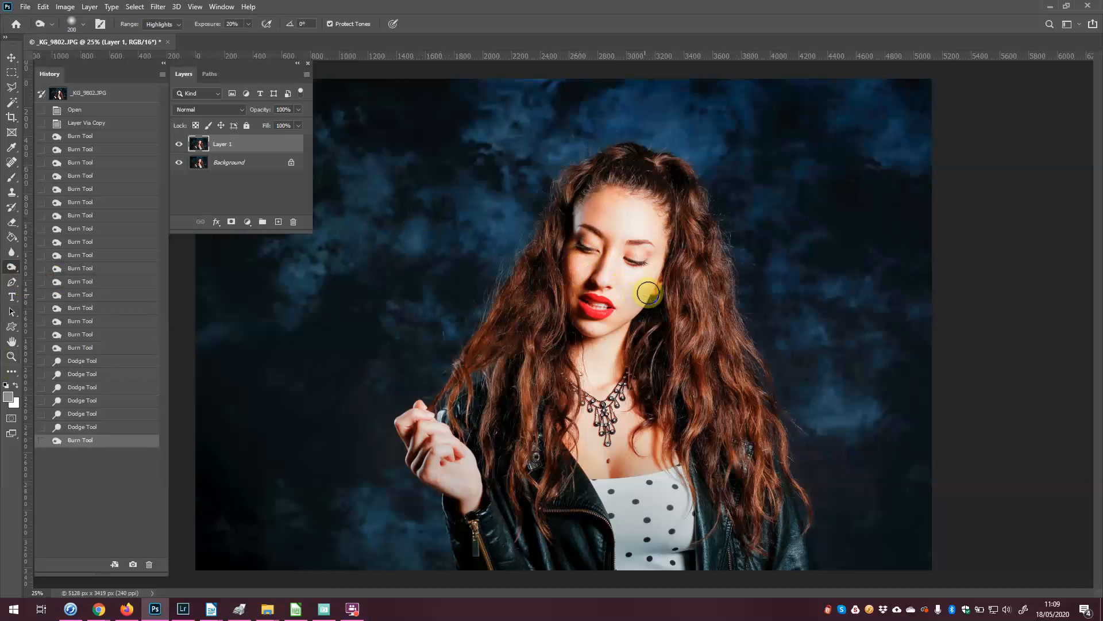
{"action": "left_click", "coordinate": [651, 292]}
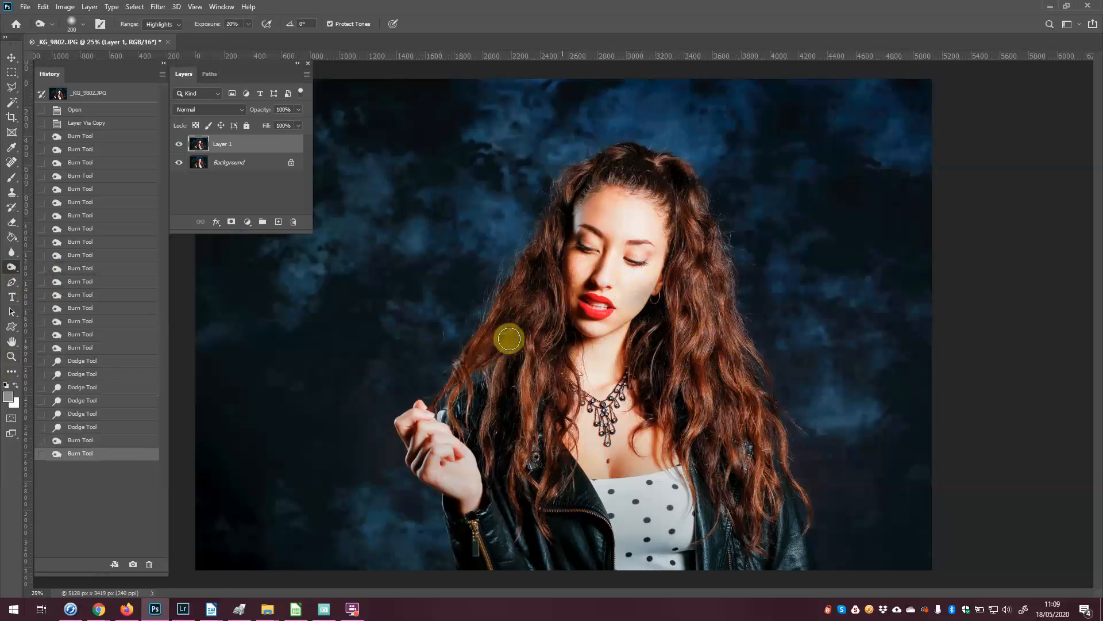
Compare the face before and after dodging and burning by toggling the visibility of Layer 1
{"action": "scroll", "coordinate": [640, 287], "scroll_direction": "up", "scroll_amount": 3}
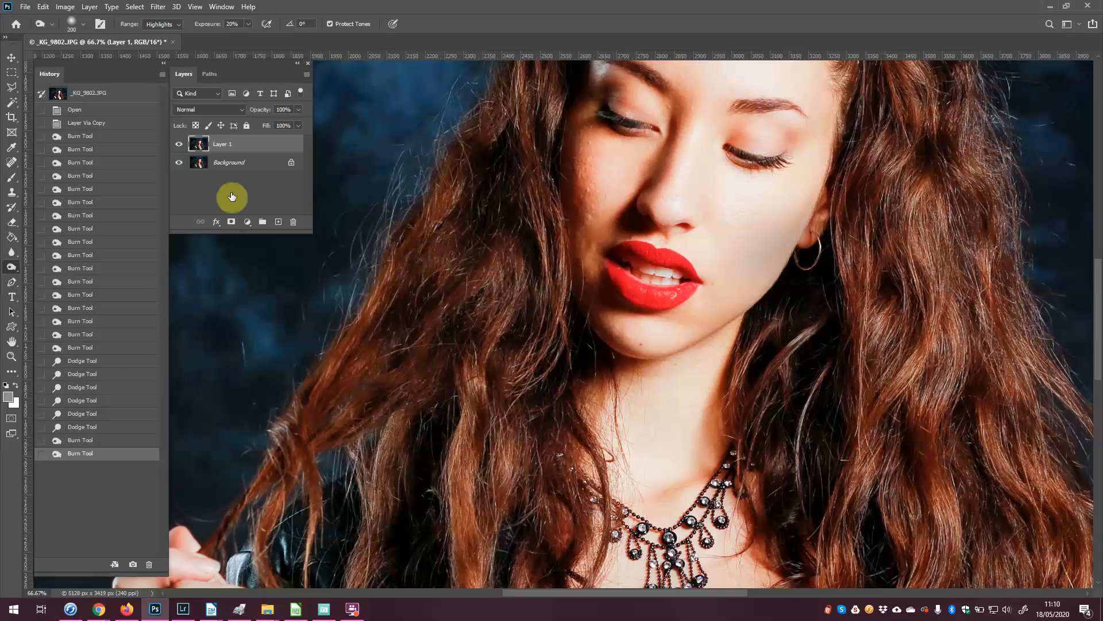
{"action": "left_click", "coordinate": [180, 148]}
{"action": "left_click", "coordinate": [180, 148]}
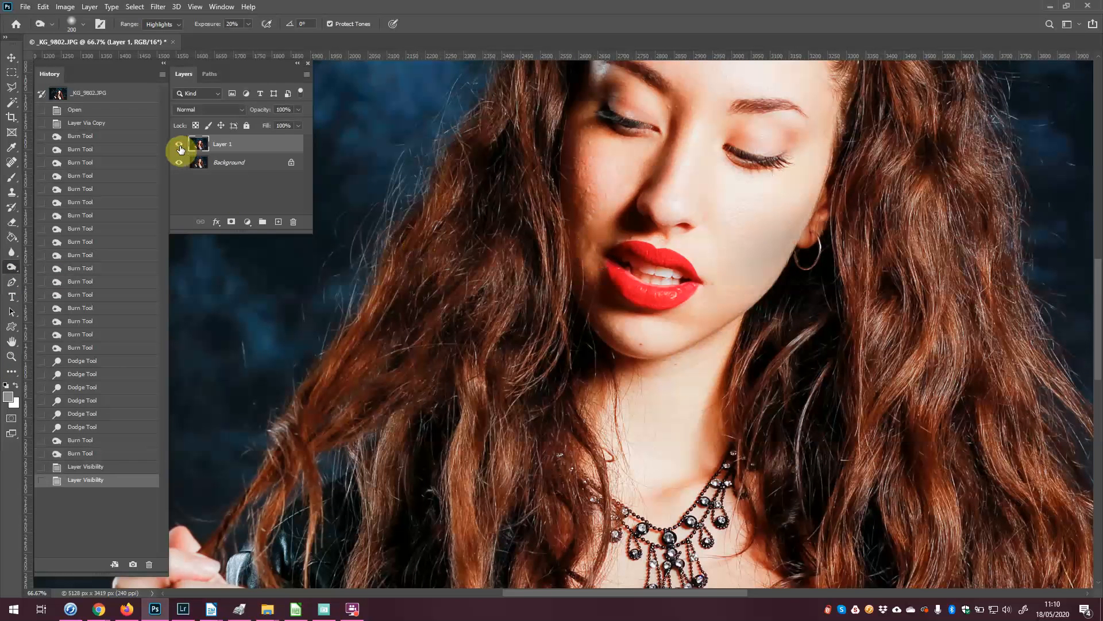
{"action": "left_click", "coordinate": [180, 148]}
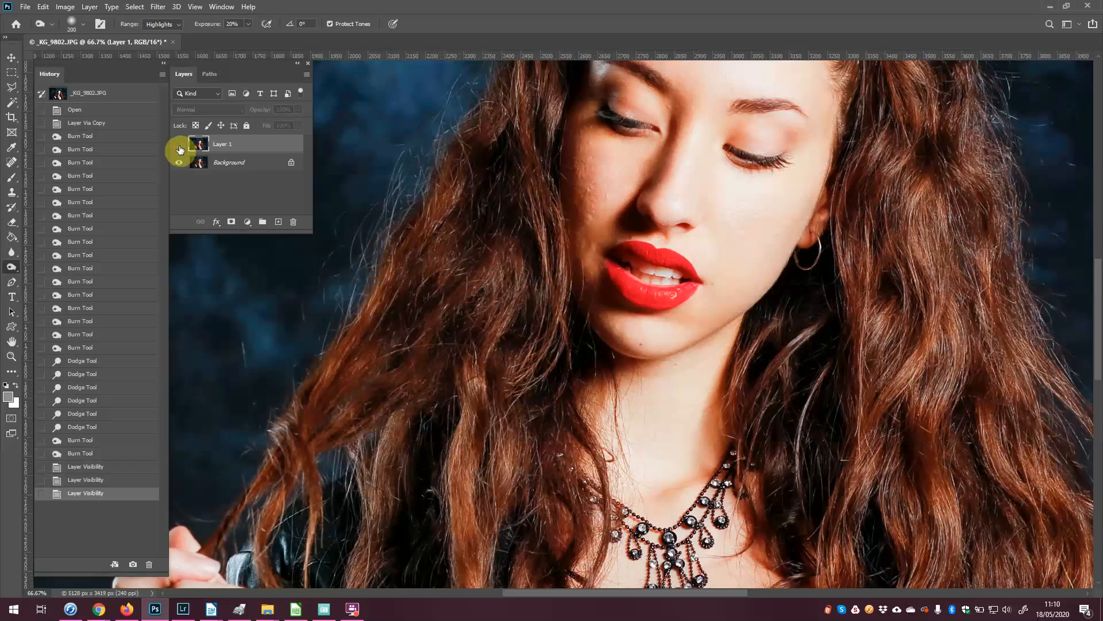
{"action": "left_click", "coordinate": [180, 148]}
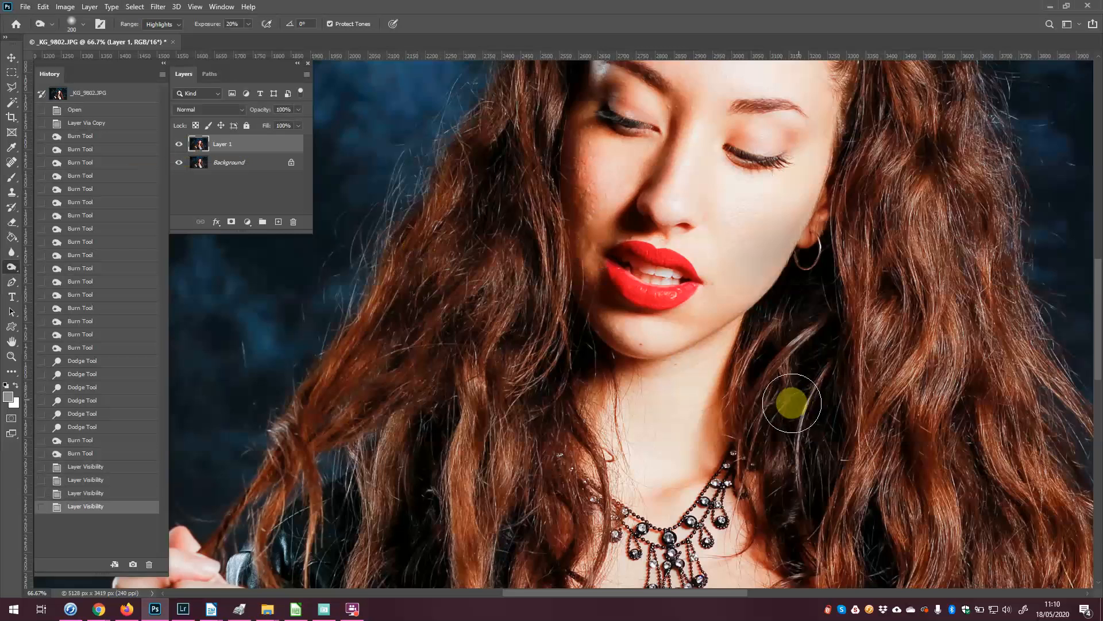
Inspect the hand and white top up close, and compare the whole portrait with Layer 1 shown and hidden
{"action": "left_click_drag", "start_coordinate": [554, 419], "coordinate": [771, 197]}
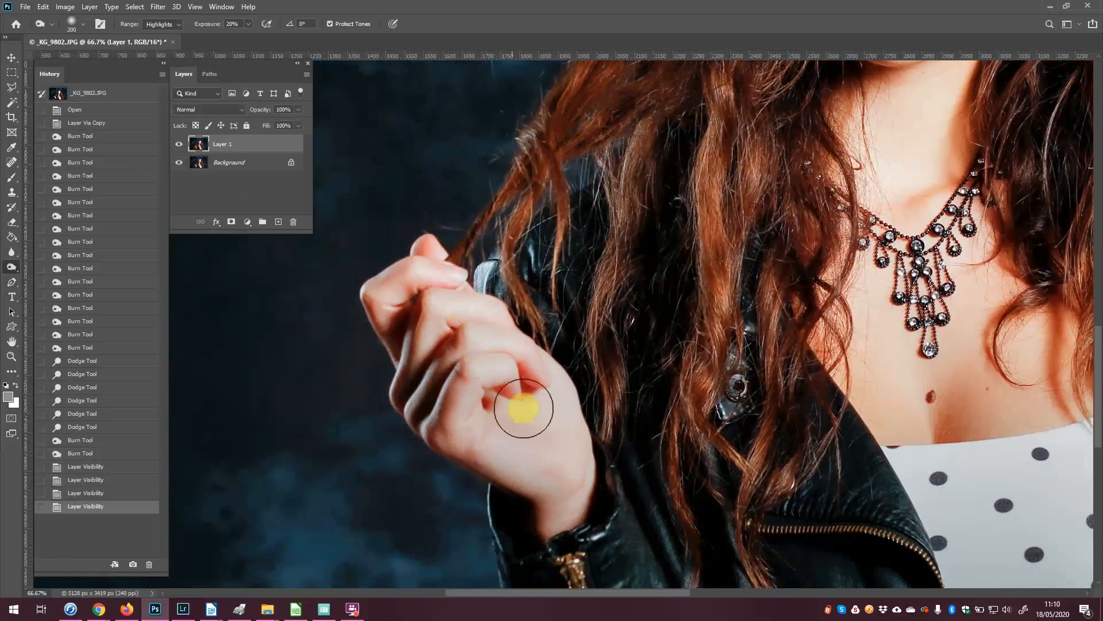
{"action": "left_click_drag", "start_coordinate": [906, 460], "coordinate": [419, 184]}
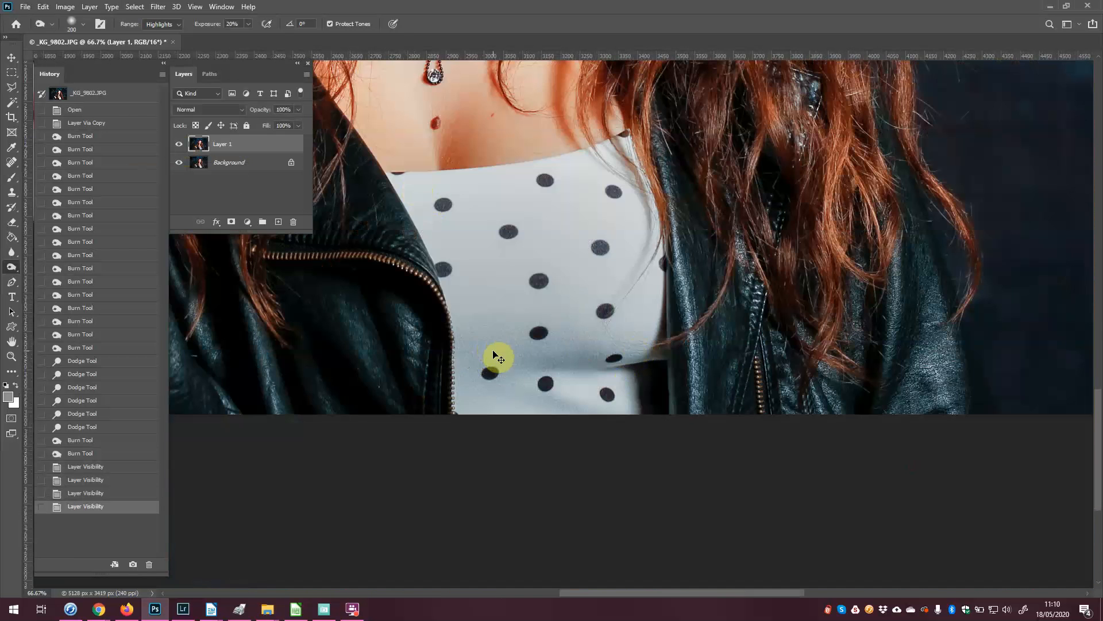
{"action": "scroll", "coordinate": [492, 350], "scroll_direction": "down", "scroll_amount": 3}
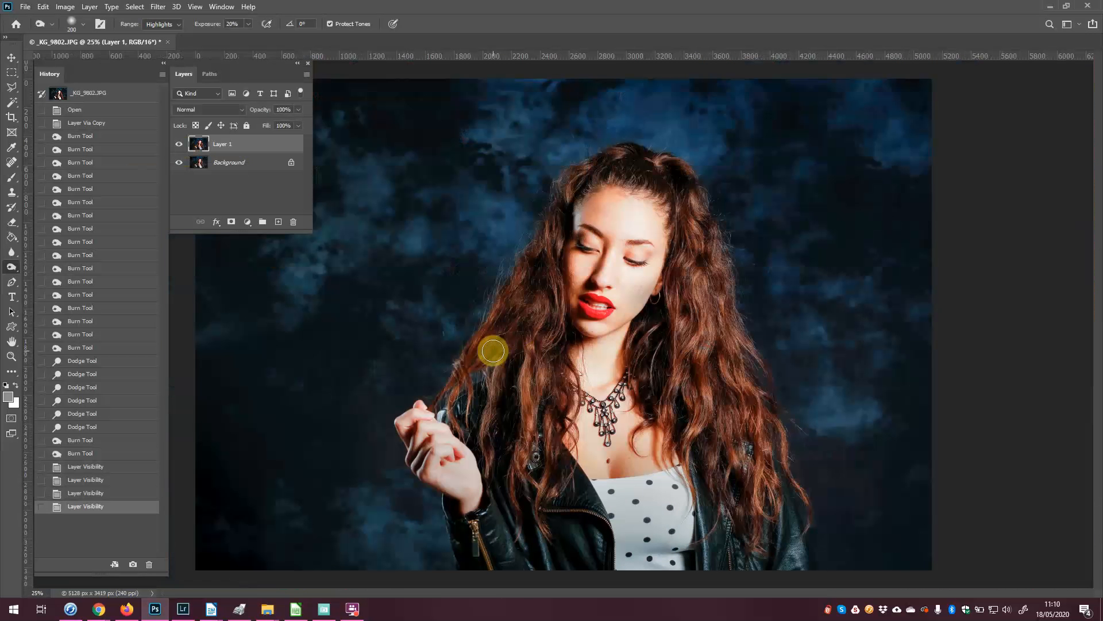
{"action": "left_click", "coordinate": [180, 146]}
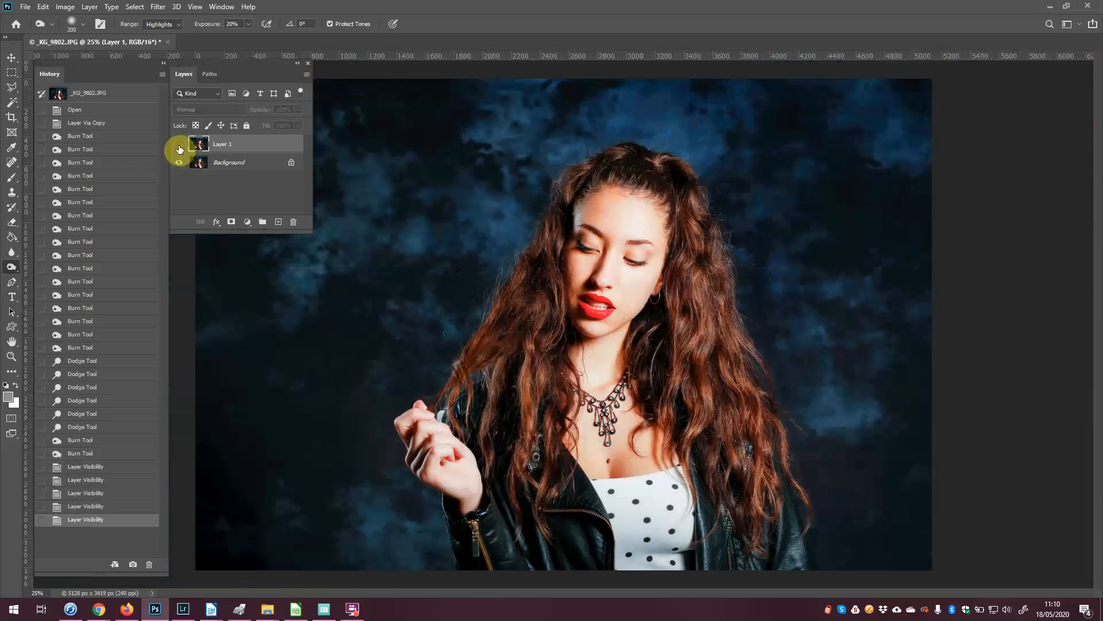
{"action": "left_click", "coordinate": [180, 147]}
{"action": "left_click", "coordinate": [180, 146]}
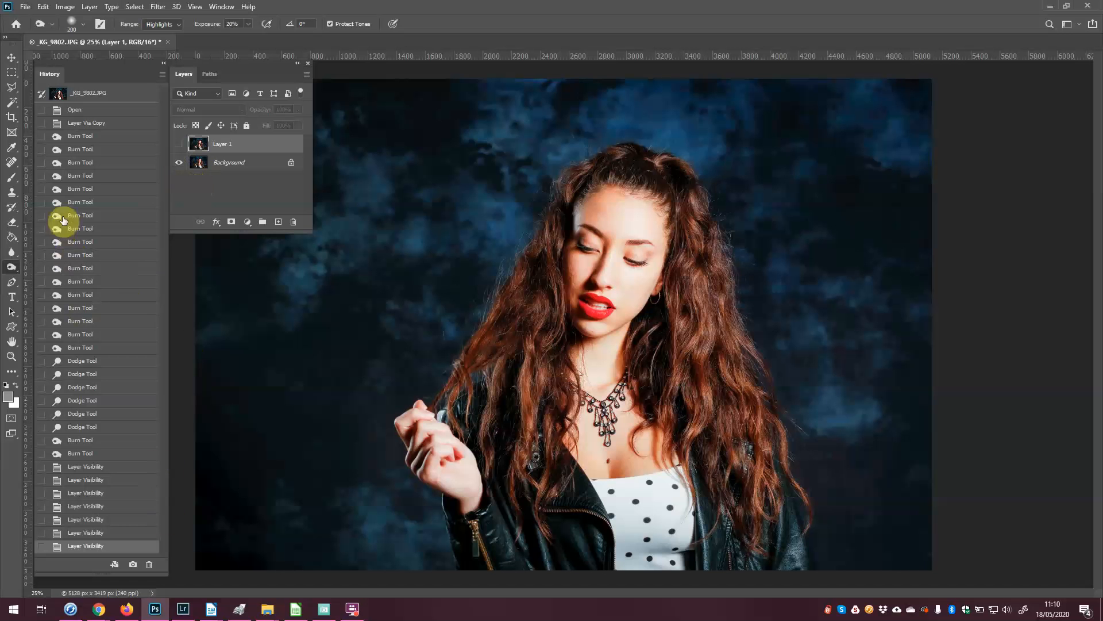
Create a new layer in Overlay mode filled with the 50% gray neutral color, and undo the layer's creation
{"action": "left_click", "coordinate": [91, 7]}
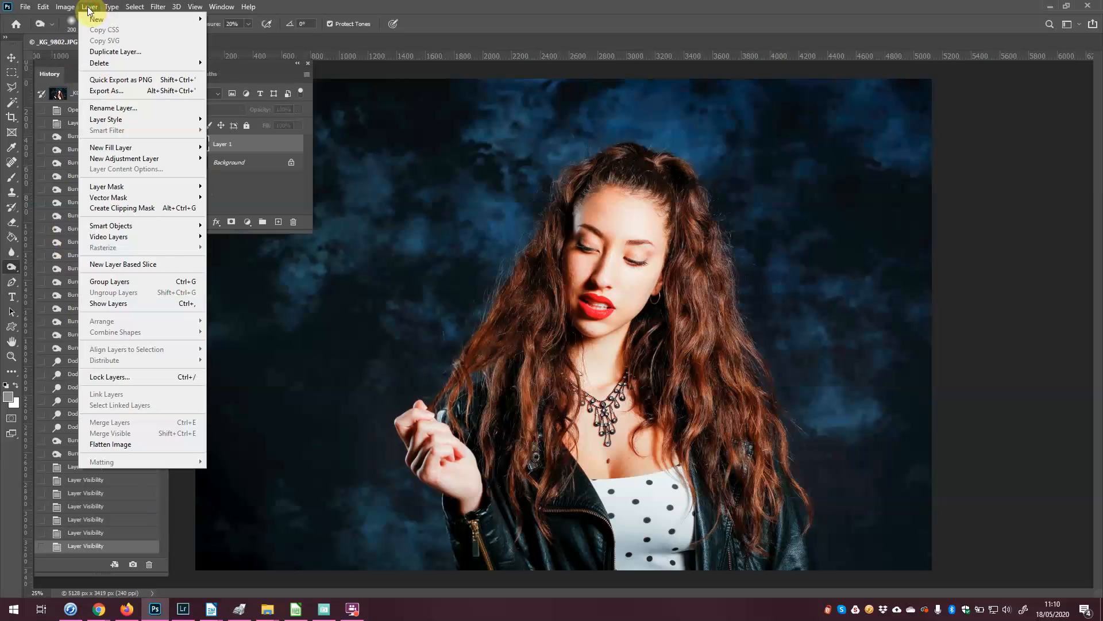
{"action": "mouse_move", "coordinate": [127, 157]}
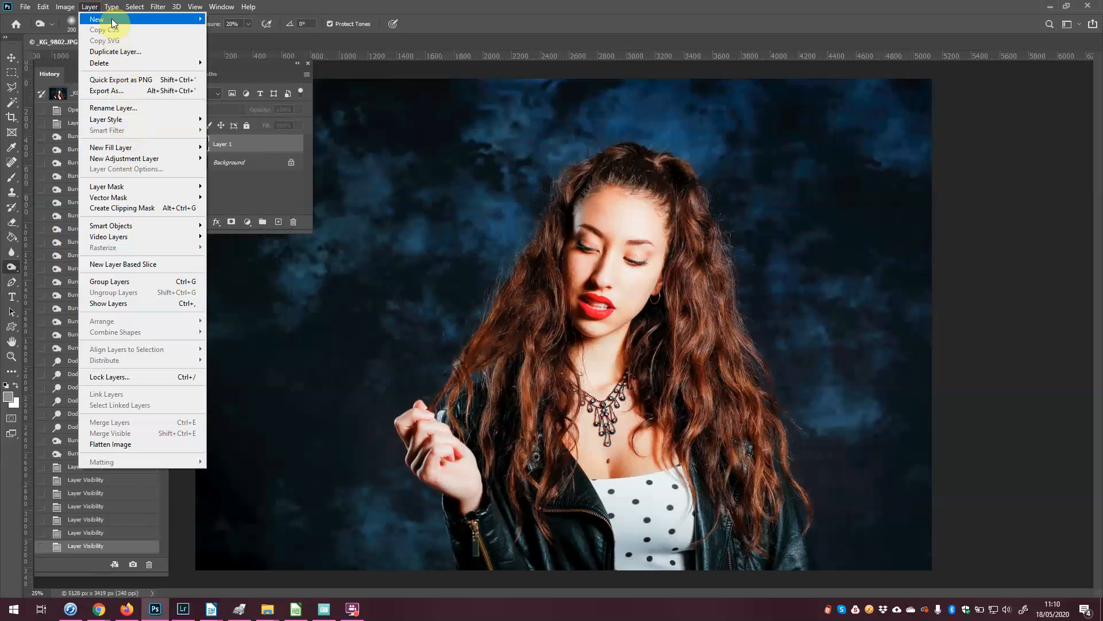
{"action": "mouse_move", "coordinate": [115, 20]}
{"action": "left_click", "coordinate": [260, 23]}
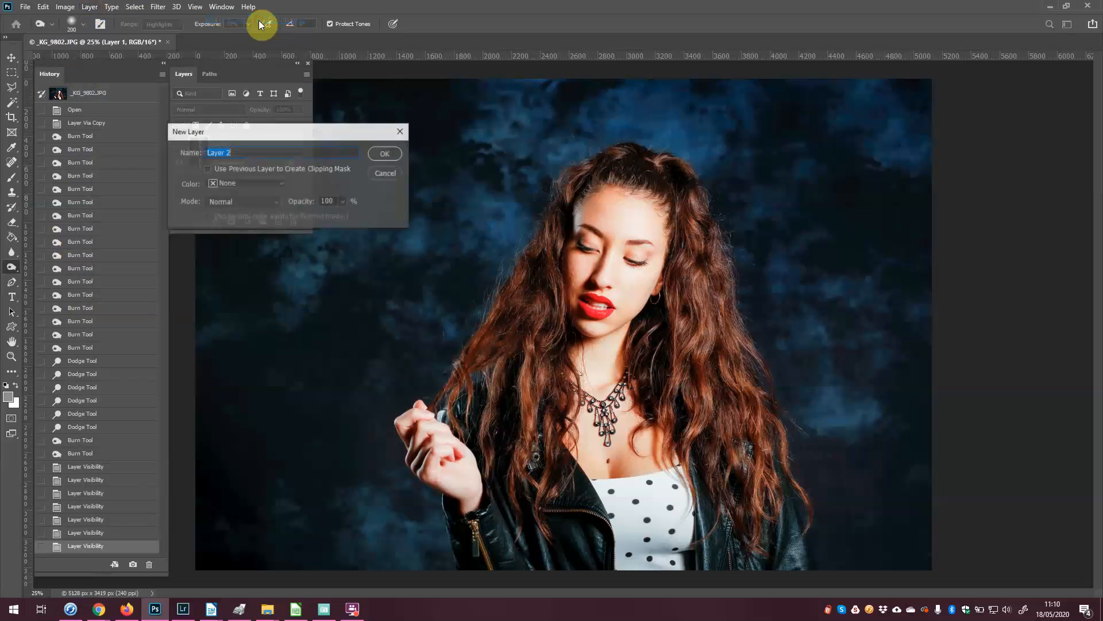
{"action": "left_click", "coordinate": [244, 203]}
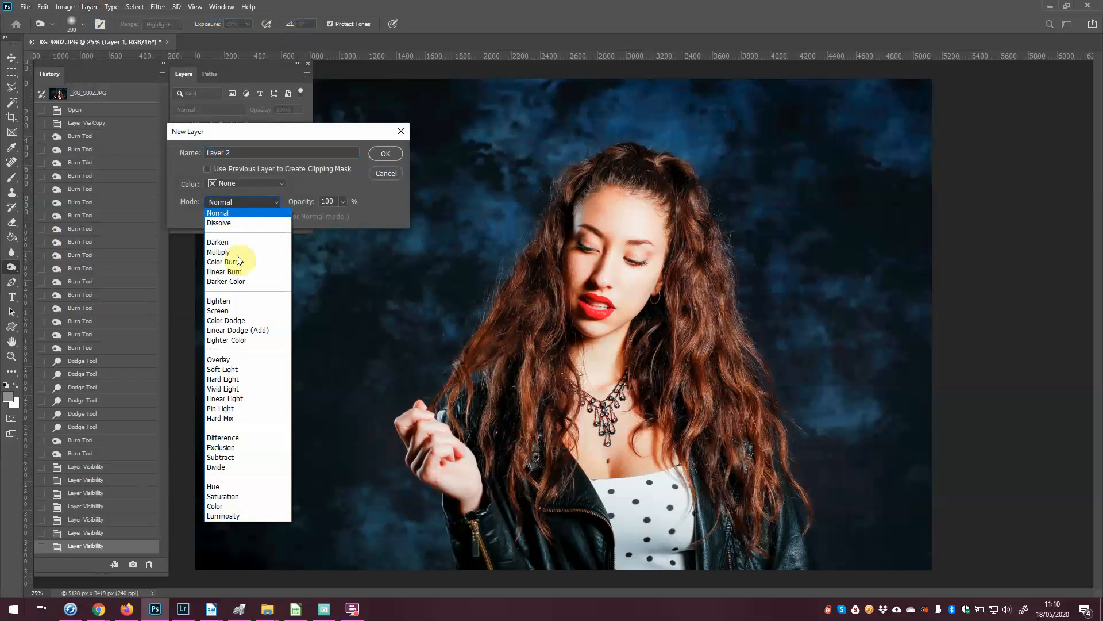
{"action": "left_click", "coordinate": [236, 360]}
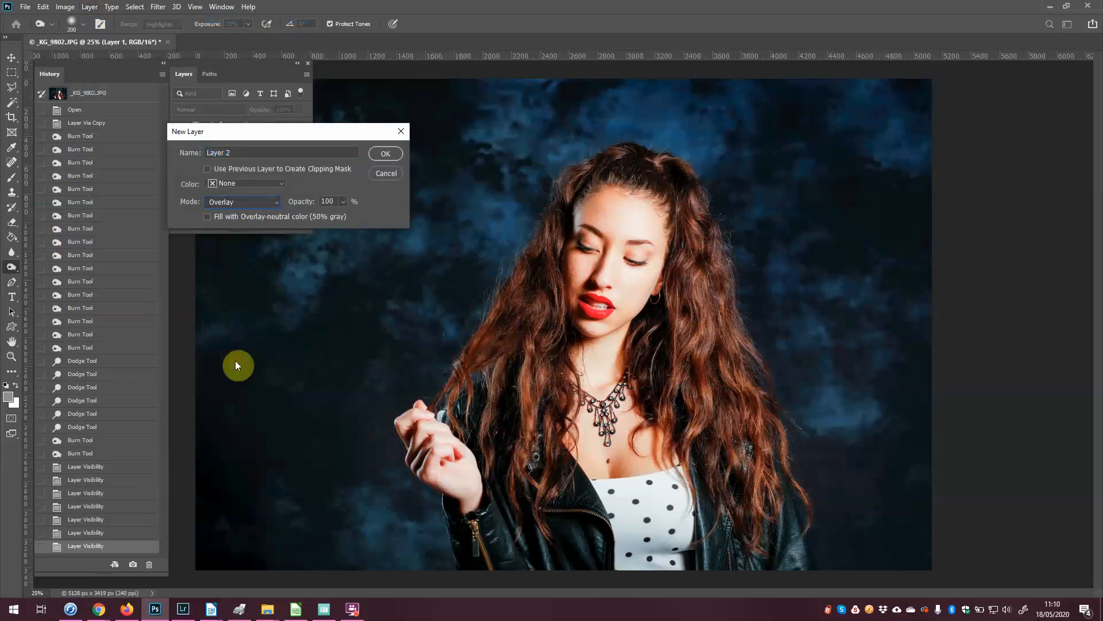
{"action": "left_click", "coordinate": [207, 217]}
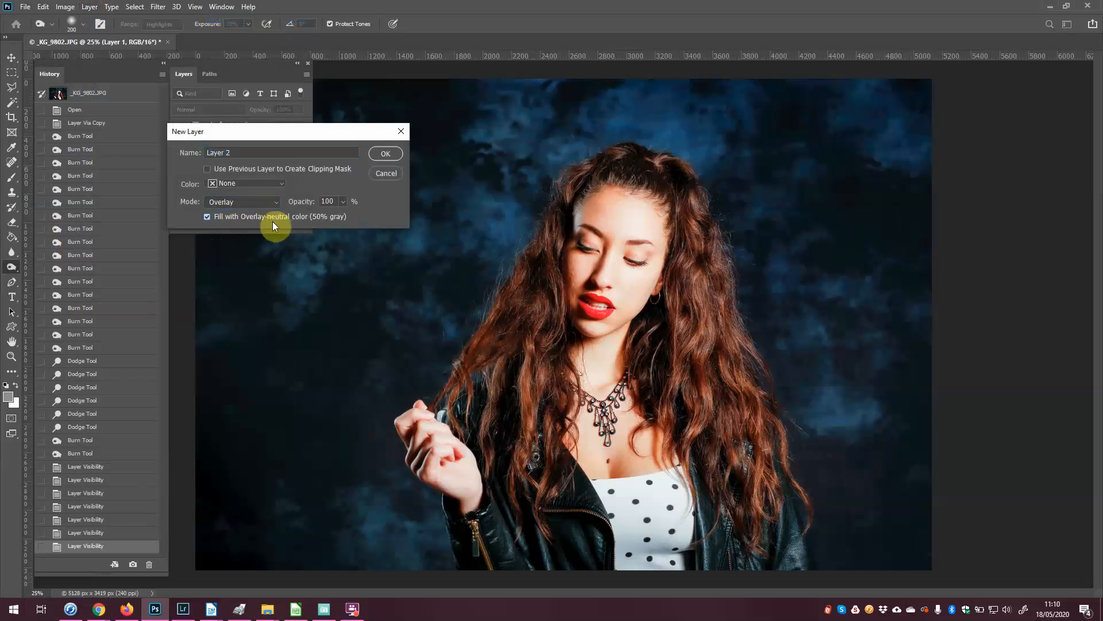
{"action": "left_click", "coordinate": [387, 153]}
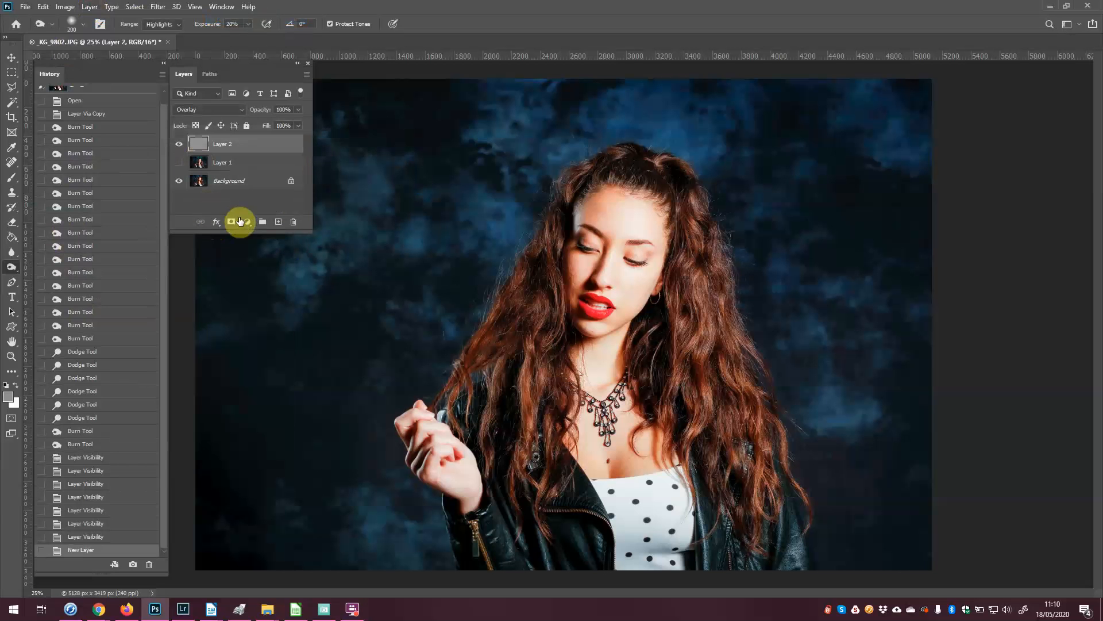
{"action": "left_click", "coordinate": [101, 539]}
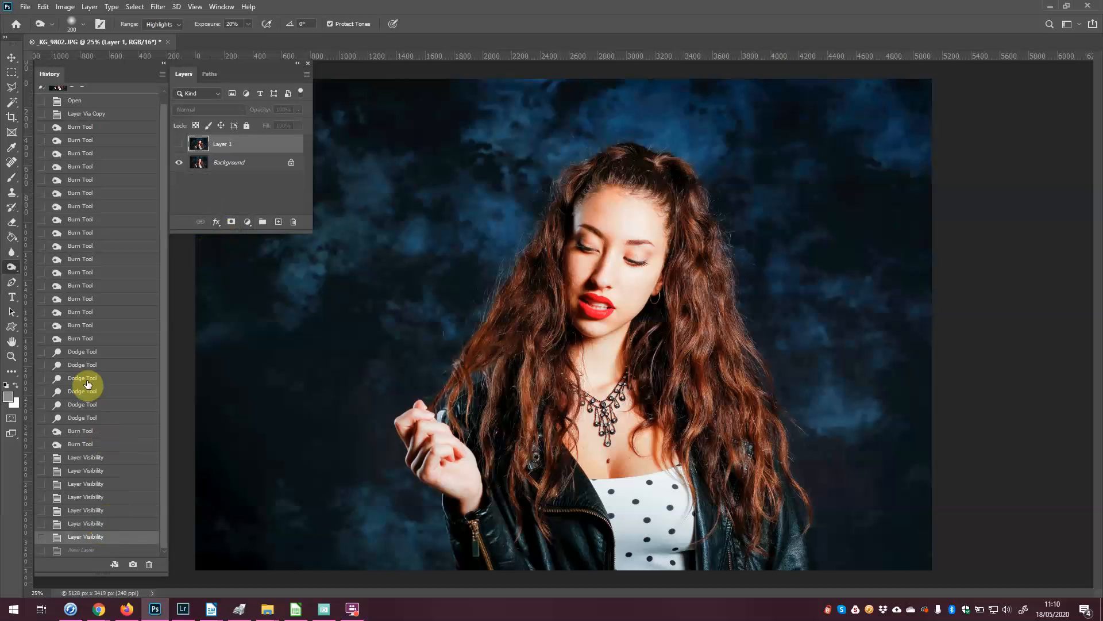
Add Layer 2 in Overlay mode filled with 50% gray, and burn a stroke over the backdrop beside the hair at 20% exposure
{"action": "key", "text": "ctrl+shift+n"}
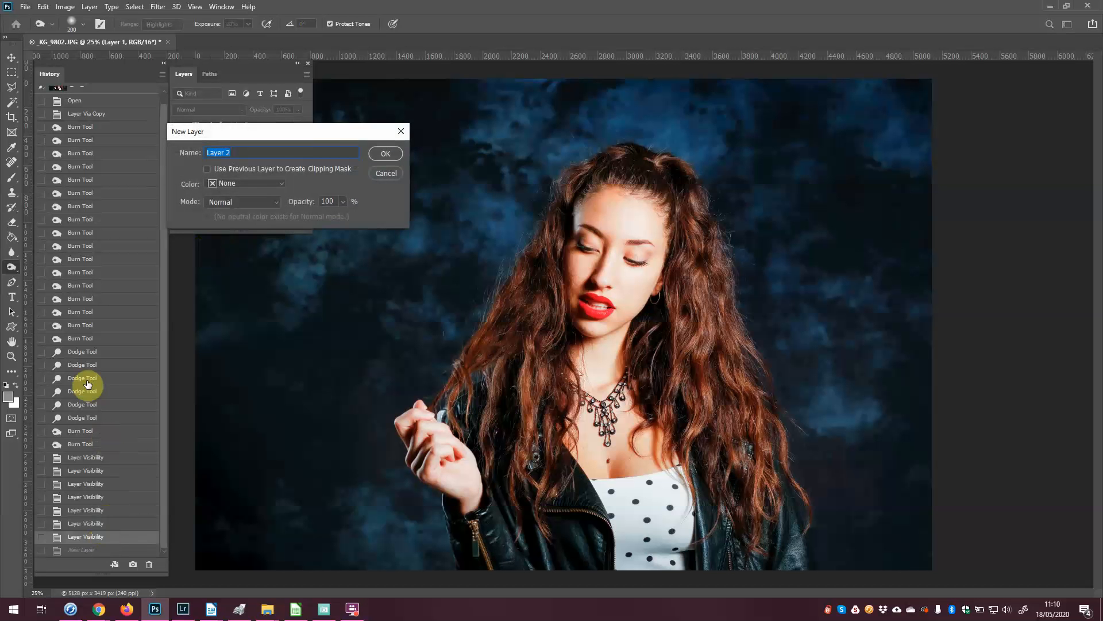
{"action": "left_click", "coordinate": [232, 202]}
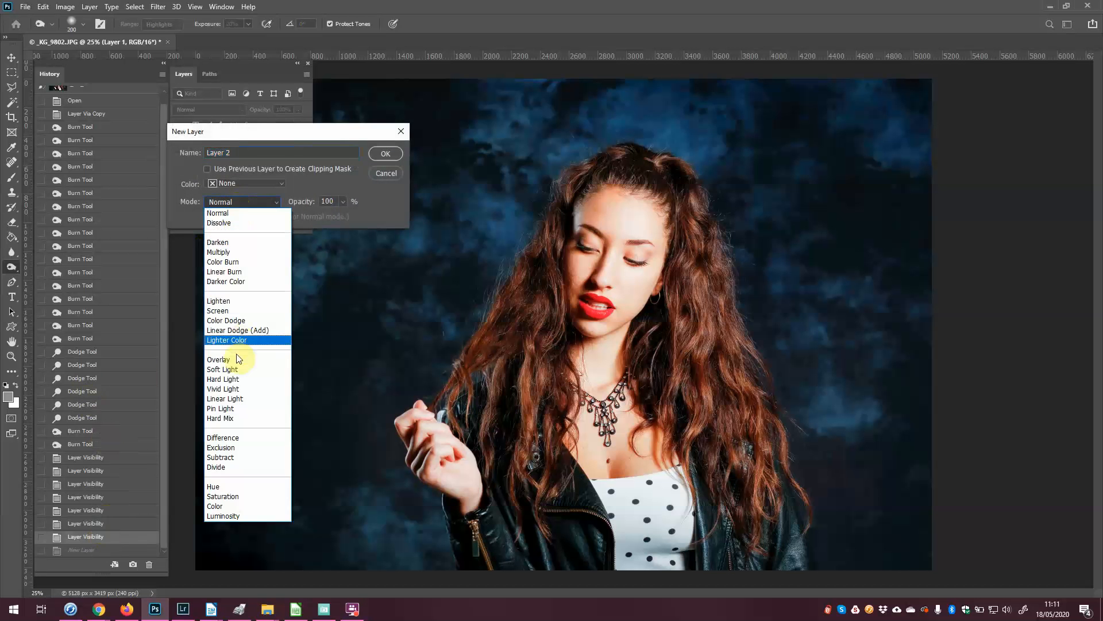
{"action": "left_click", "coordinate": [236, 359]}
{"action": "left_click", "coordinate": [207, 217]}
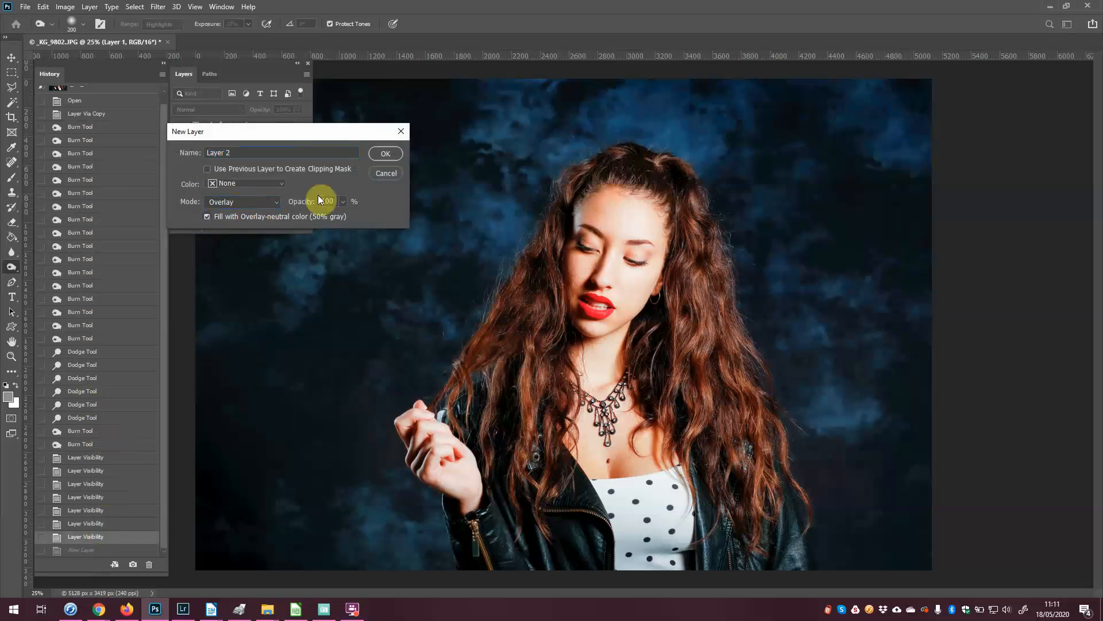
{"action": "left_click", "coordinate": [387, 153]}
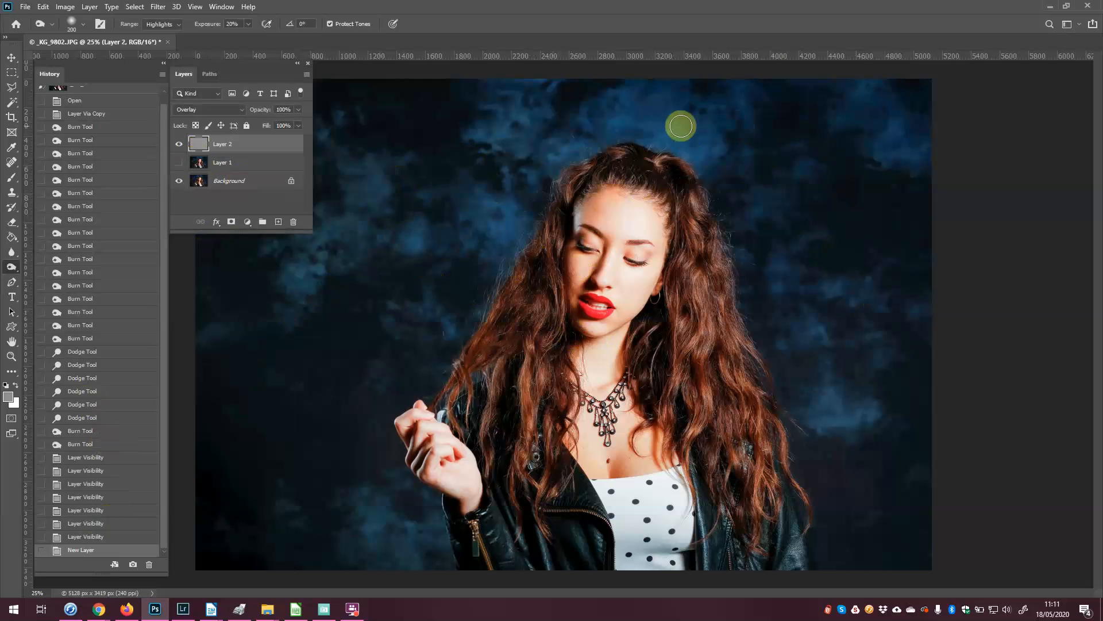
{"action": "mouse_move", "coordinate": [835, 399]}
{"action": "left_mouse_down"}
{"action": "mouse_move", "coordinate": [826, 308]}
{"action": "mouse_move", "coordinate": [795, 293]}
{"action": "left_mouse_up"}
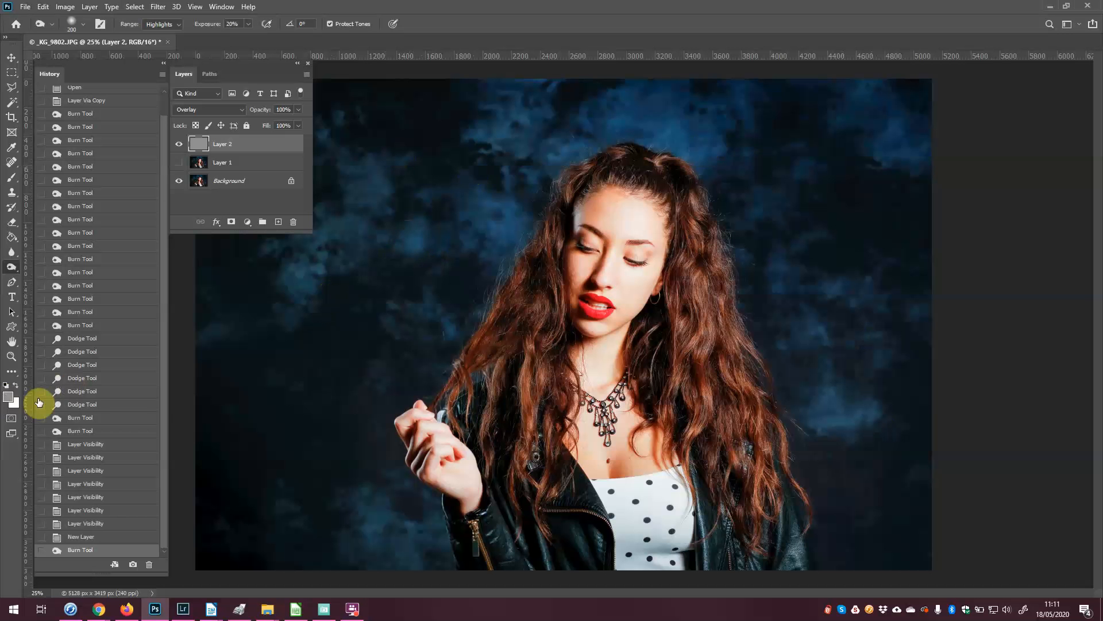
Try painting the backdrop on Layer 2 with a 1000 px black brush at 100% opacity and undo the stroke
{"action": "key", "text": "b"}
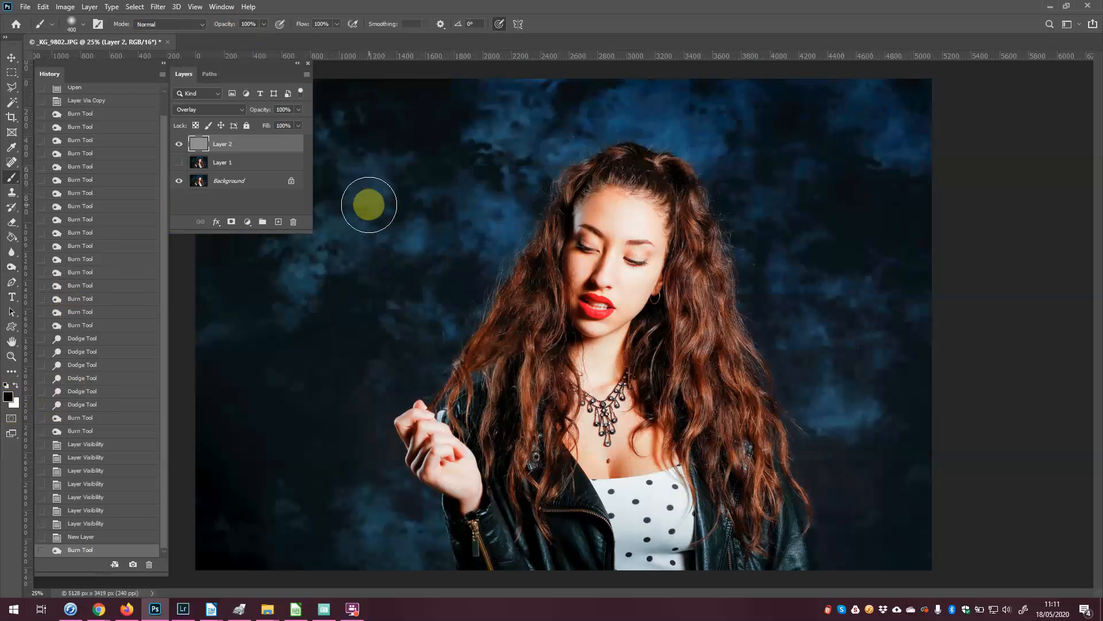
{"action": "key", "text": "bracketright"}
{"action": "key", "text": "bracketright"}
{"action": "key", "text": "bracketright"}
{"action": "key", "text": "bracketright"}
{"action": "mouse_move", "coordinate": [374, 219]}
{"action": "left_mouse_down"}
{"action": "mouse_move", "coordinate": [308, 293]}
{"action": "mouse_move", "coordinate": [466, 183]}
{"action": "mouse_move", "coordinate": [474, 150]}
{"action": "mouse_move", "coordinate": [363, 151]}
{"action": "mouse_move", "coordinate": [527, 125]}
{"action": "mouse_move", "coordinate": [403, 212]}
{"action": "mouse_move", "coordinate": [366, 289]}
{"action": "mouse_move", "coordinate": [258, 288]}
{"action": "mouse_move", "coordinate": [260, 408]}
{"action": "mouse_move", "coordinate": [322, 521]}
{"action": "mouse_move", "coordinate": [396, 553]}
{"action": "mouse_move", "coordinate": [341, 443]}
{"action": "mouse_move", "coordinate": [499, 213]}
{"action": "mouse_move", "coordinate": [525, 148]}
{"action": "mouse_move", "coordinate": [519, 124]}
{"action": "mouse_move", "coordinate": [358, 120]}
{"action": "mouse_move", "coordinate": [349, 152]}
{"action": "mouse_move", "coordinate": [581, 98]}
{"action": "mouse_move", "coordinate": [720, 119]}
{"action": "mouse_move", "coordinate": [805, 188]}
{"action": "mouse_move", "coordinate": [834, 282]}
{"action": "mouse_move", "coordinate": [825, 305]}
{"action": "left_mouse_up"}
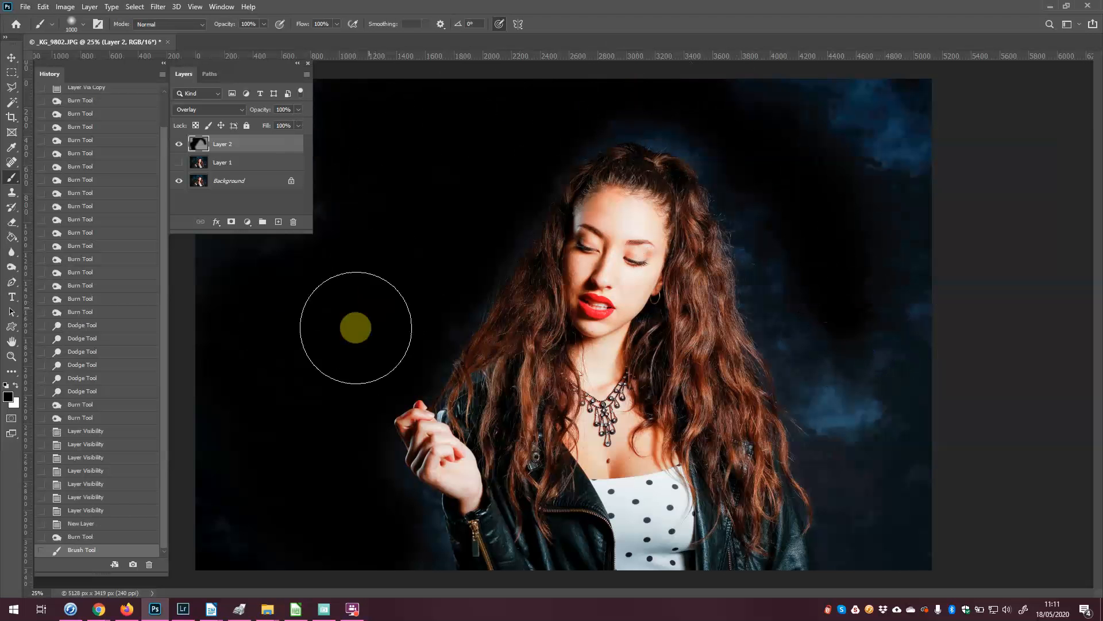
{"action": "key", "text": "ctrl+z"}
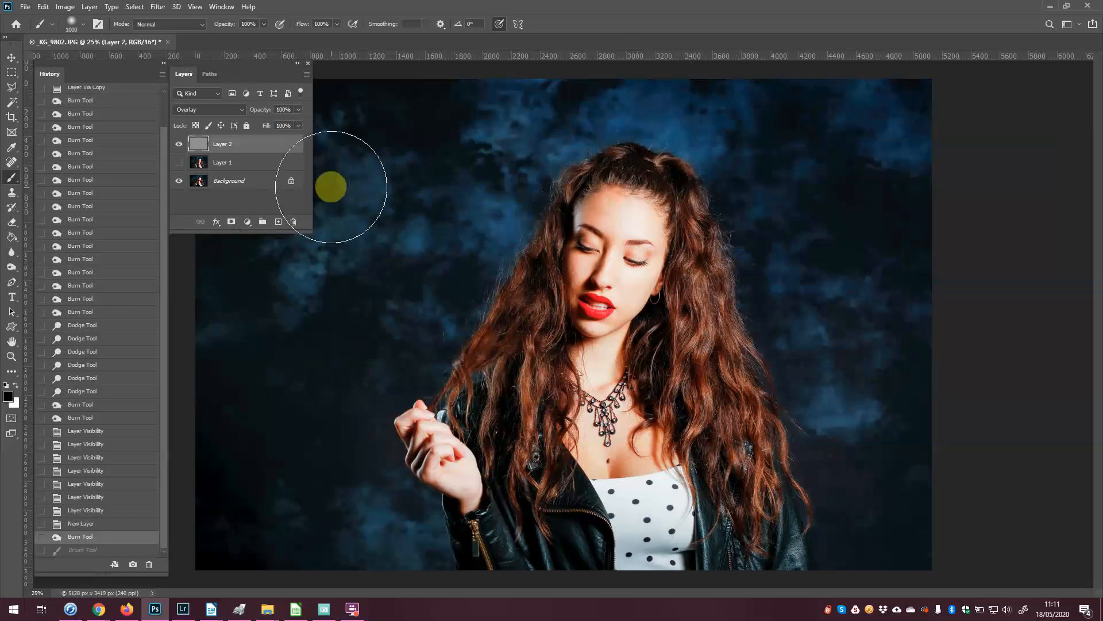
Darken the backdrop around the woman on Layer 2 with black brush strokes at 10% opacity, and compare before and after through the history
{"action": "key", "text": "1"}
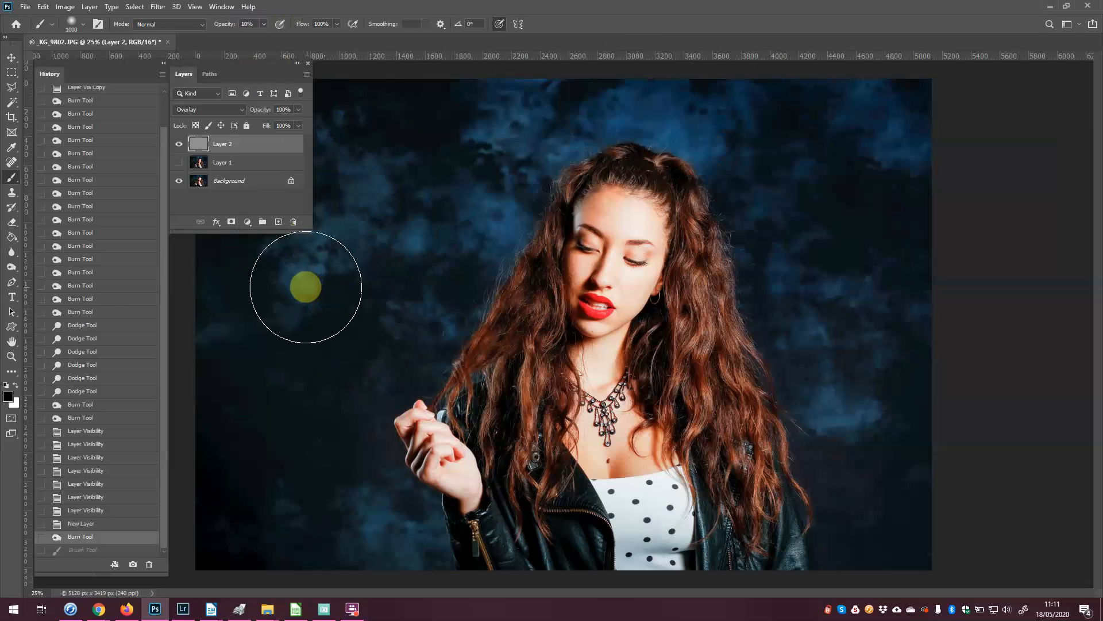
{"action": "left_click_drag", "start_coordinate": [306, 283], "coordinate": [320, 281]}
{"action": "left_click", "coordinate": [378, 195]}
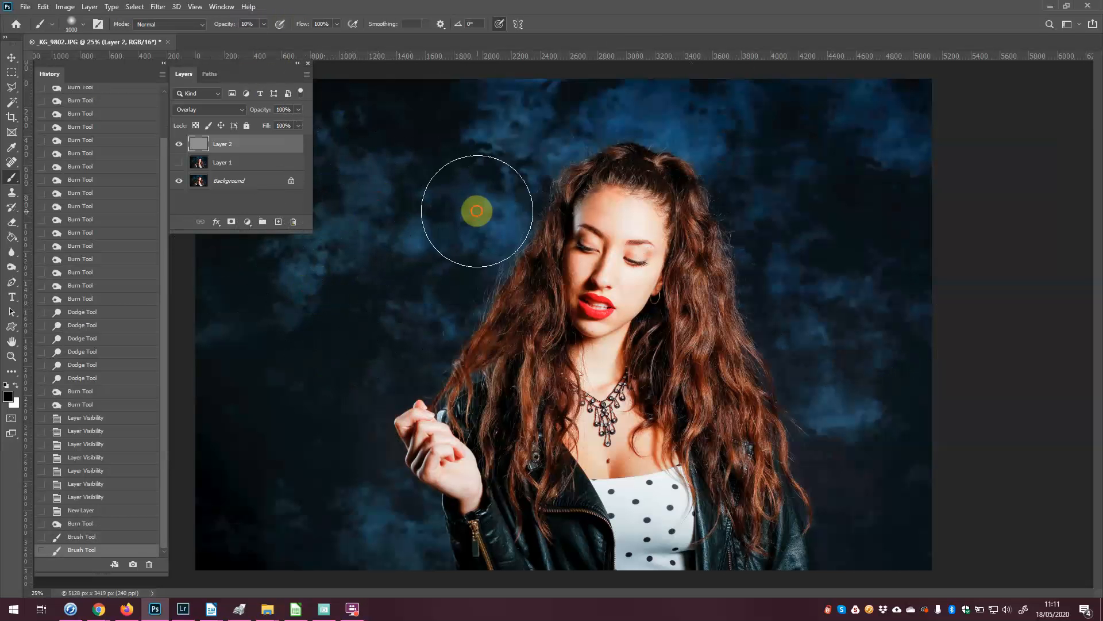
{"action": "left_click", "coordinate": [477, 212]}
{"action": "mouse_move", "coordinate": [864, 380]}
{"action": "left_mouse_down"}
{"action": "mouse_move", "coordinate": [844, 412]}
{"action": "mouse_move", "coordinate": [901, 404]}
{"action": "left_mouse_up"}
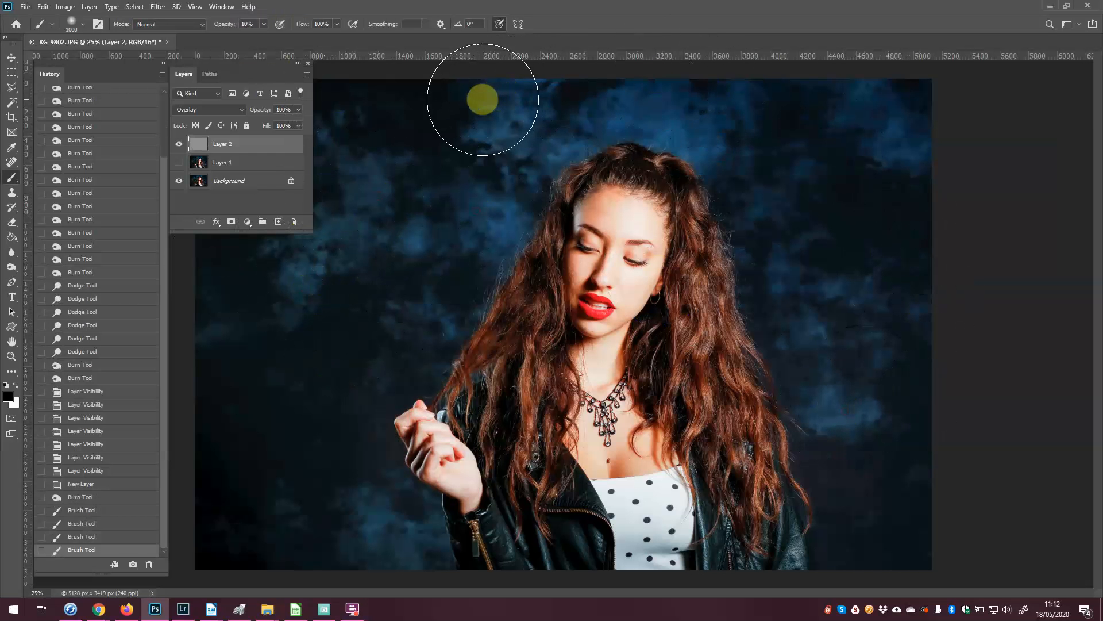
{"action": "mouse_move", "coordinate": [482, 101]}
{"action": "left_mouse_down"}
{"action": "mouse_move", "coordinate": [741, 95]}
{"action": "mouse_move", "coordinate": [890, 110]}
{"action": "mouse_move", "coordinate": [878, 103]}
{"action": "mouse_move", "coordinate": [898, 123]}
{"action": "left_mouse_up"}
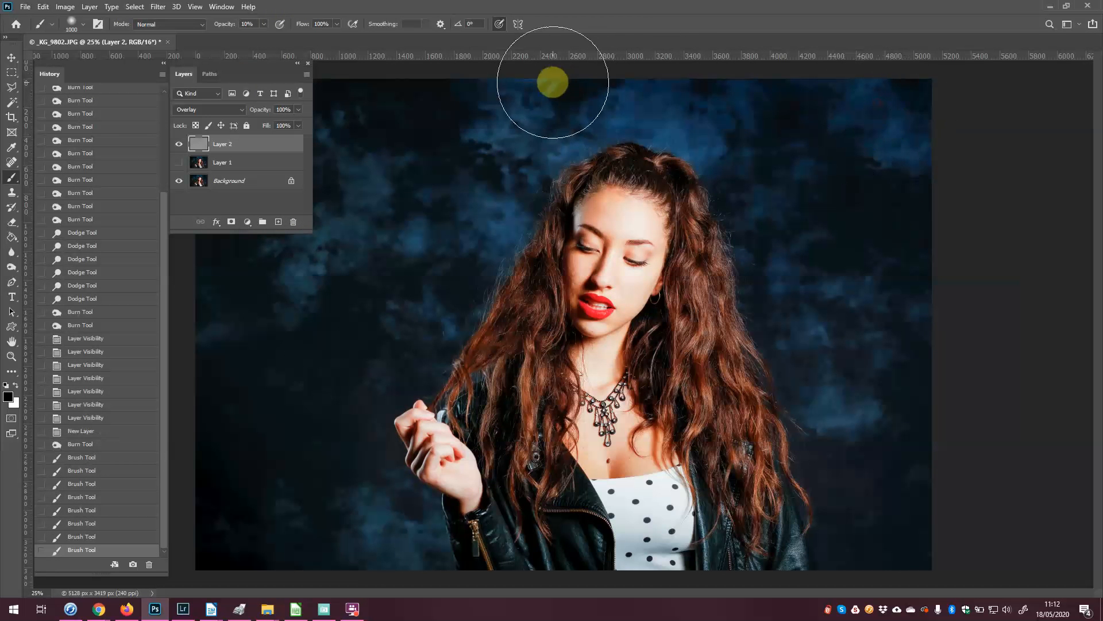
{"action": "left_click_drag", "start_coordinate": [608, 84], "coordinate": [628, 88]}
{"action": "left_click_drag", "start_coordinate": [722, 100], "coordinate": [897, 341]}
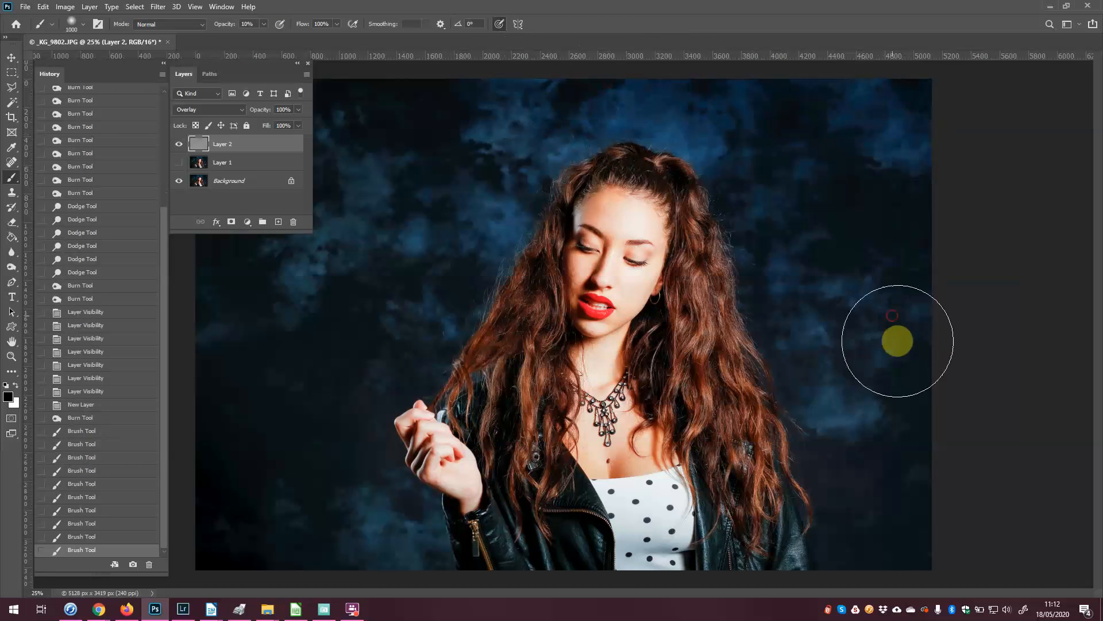
{"action": "mouse_move", "coordinate": [232, 327]}
{"action": "left_mouse_down"}
{"action": "mouse_move", "coordinate": [235, 358]}
{"action": "mouse_move", "coordinate": [330, 558]}
{"action": "left_mouse_up"}
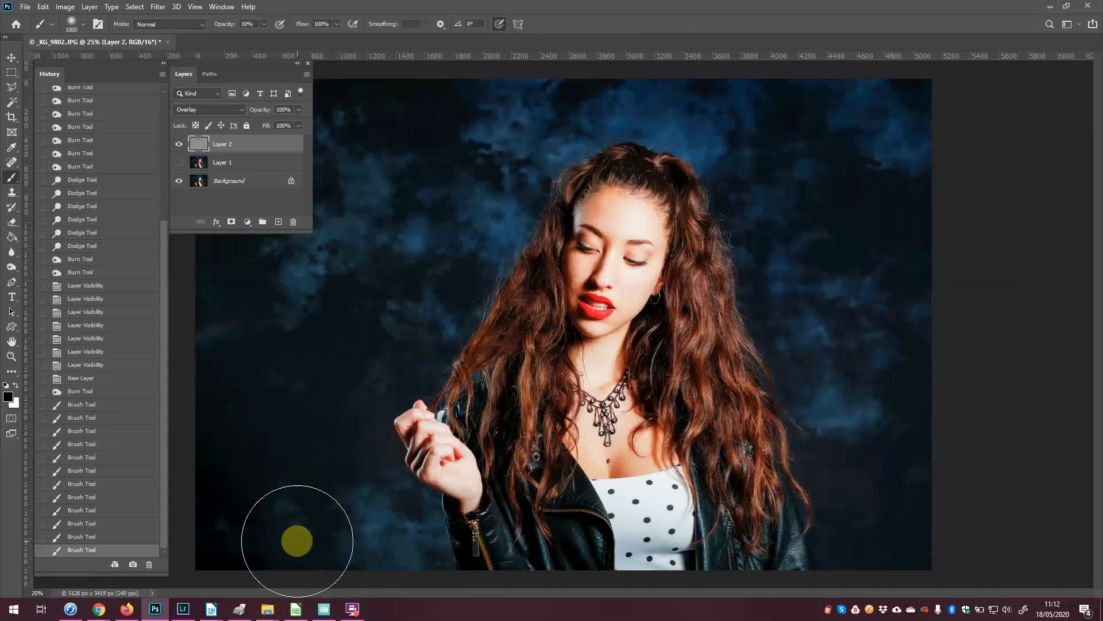
{"action": "mouse_move", "coordinate": [234, 69]}
{"action": "left_mouse_down"}
{"action": "mouse_move", "coordinate": [212, 209]}
{"action": "mouse_move", "coordinate": [237, 72]}
{"action": "left_mouse_up"}
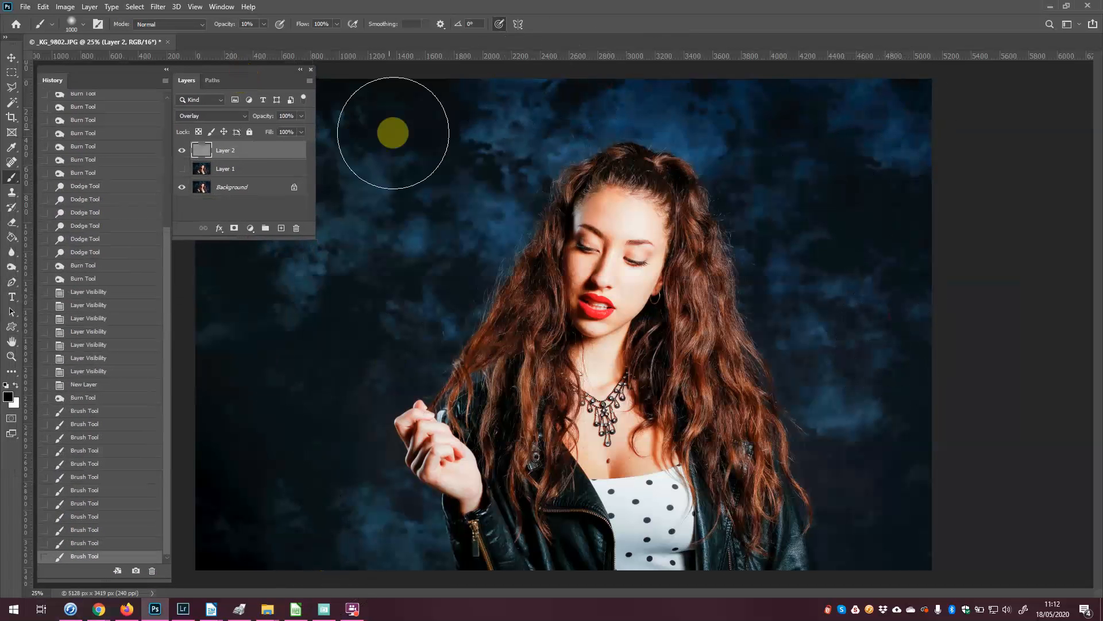
{"action": "mouse_move", "coordinate": [491, 99]}
{"action": "left_mouse_down"}
{"action": "mouse_move", "coordinate": [623, 94]}
{"action": "mouse_move", "coordinate": [630, 111]}
{"action": "mouse_move", "coordinate": [482, 128]}
{"action": "left_mouse_up"}
{"action": "mouse_move", "coordinate": [919, 167]}
{"action": "left_mouse_down"}
{"action": "mouse_move", "coordinate": [897, 129]}
{"action": "mouse_move", "coordinate": [916, 167]}
{"action": "left_mouse_up"}
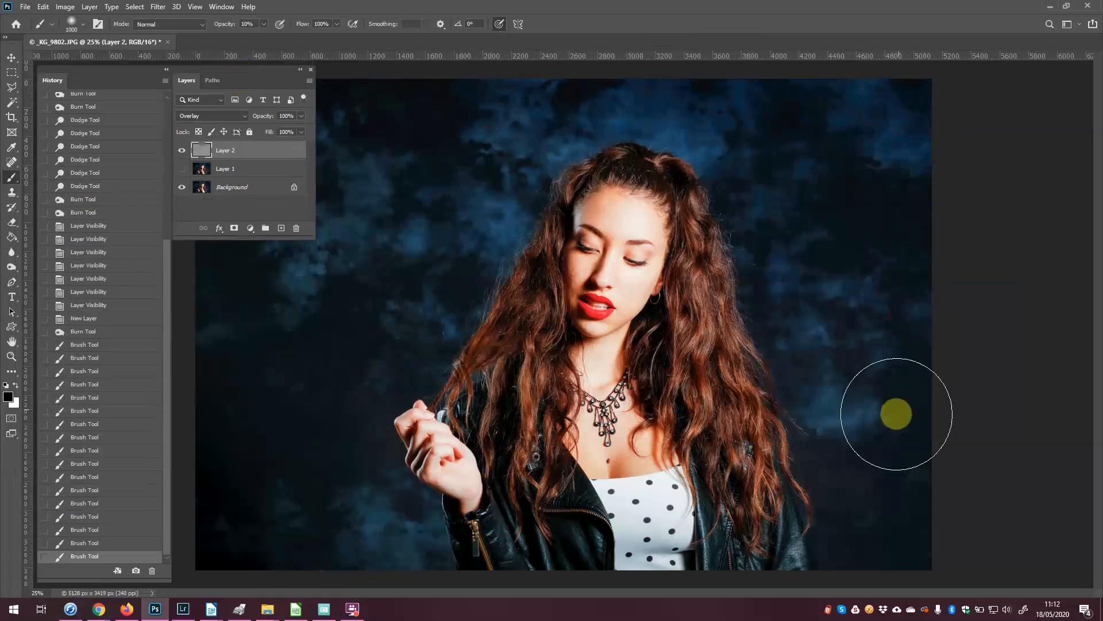
{"action": "mouse_move", "coordinate": [897, 413]}
{"action": "left_mouse_down"}
{"action": "mouse_move", "coordinate": [866, 410]}
{"action": "mouse_move", "coordinate": [900, 457]}
{"action": "left_mouse_up"}
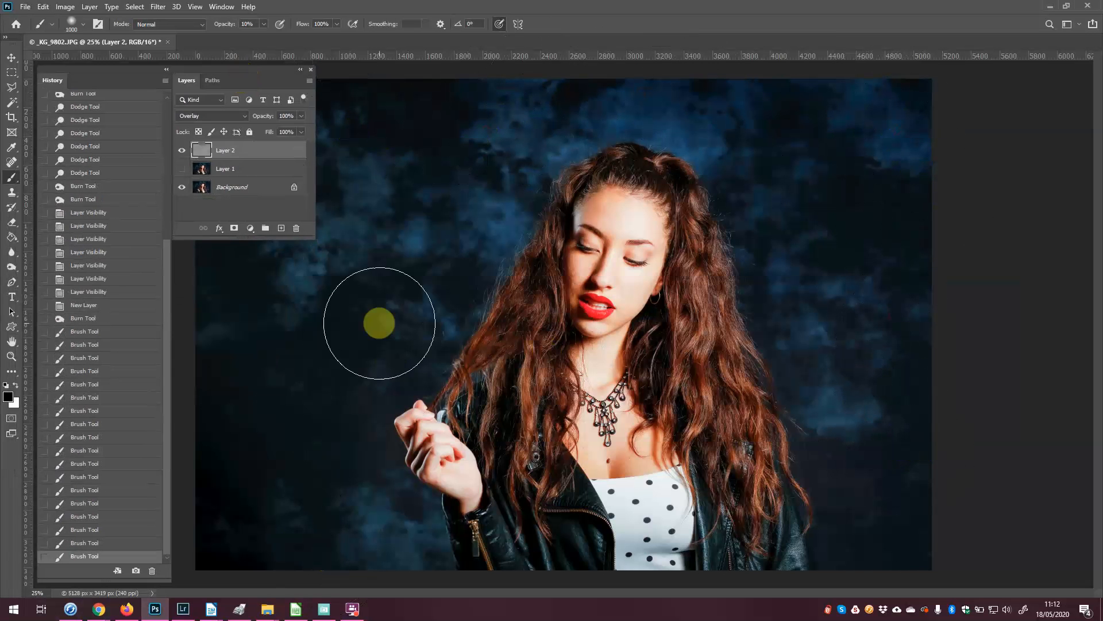
{"action": "left_click", "coordinate": [83, 318]}
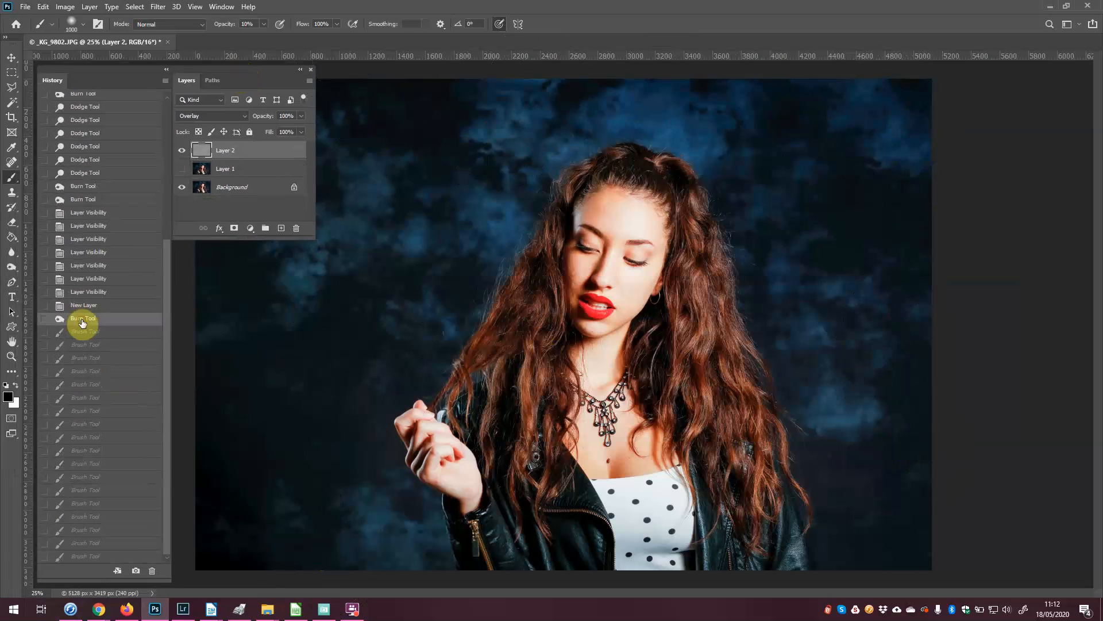
{"action": "left_click", "coordinate": [85, 558]}
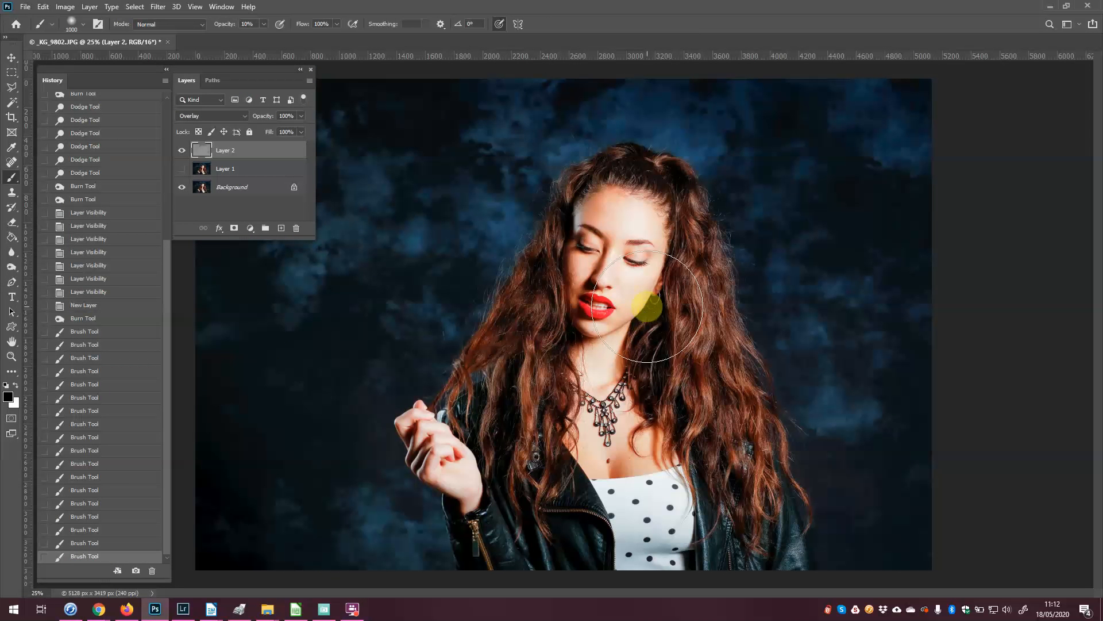
Darken the bright cheek and jaw beside the earring on Layer 2 with a 175 px black brush at 10% opacity
{"action": "key", "text": "bracketleft"}
{"action": "key", "text": "bracketleft"}
{"action": "key", "text": "bracketleft"}
{"action": "key", "text": "bracketleft"}
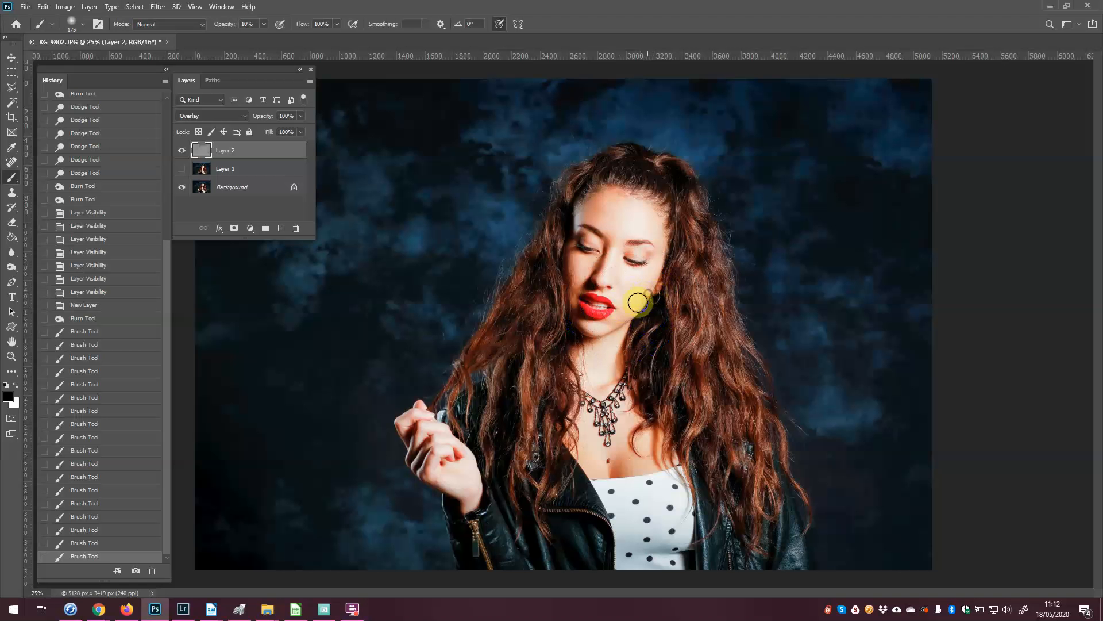
{"action": "left_click", "coordinate": [638, 301]}
{"action": "left_click", "coordinate": [651, 298]}
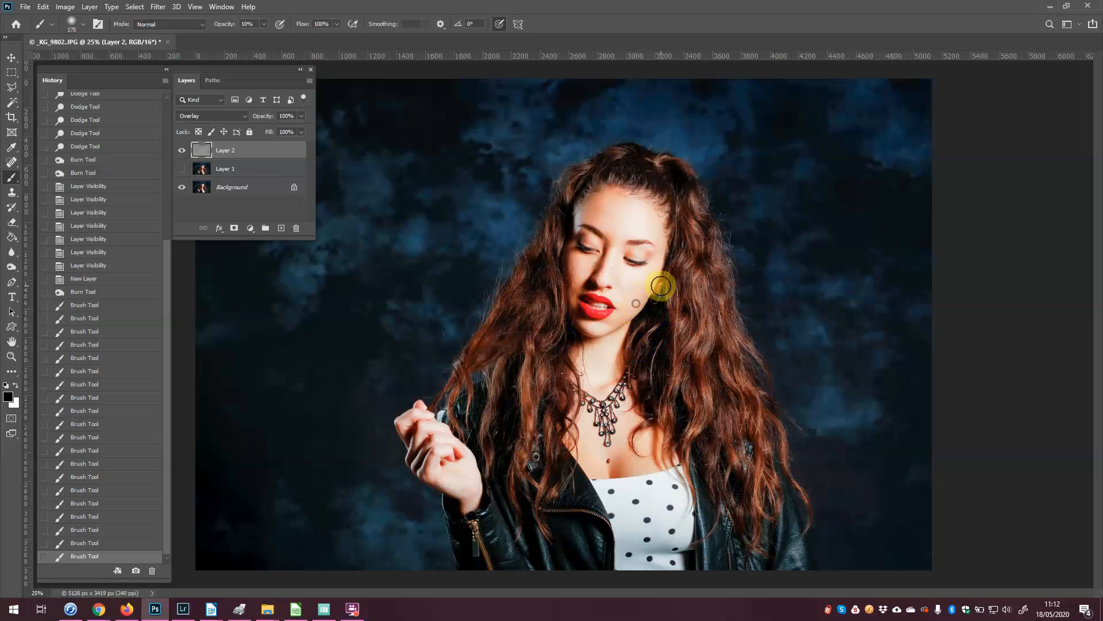
{"action": "left_click", "coordinate": [656, 288]}
{"action": "left_click", "coordinate": [634, 309]}
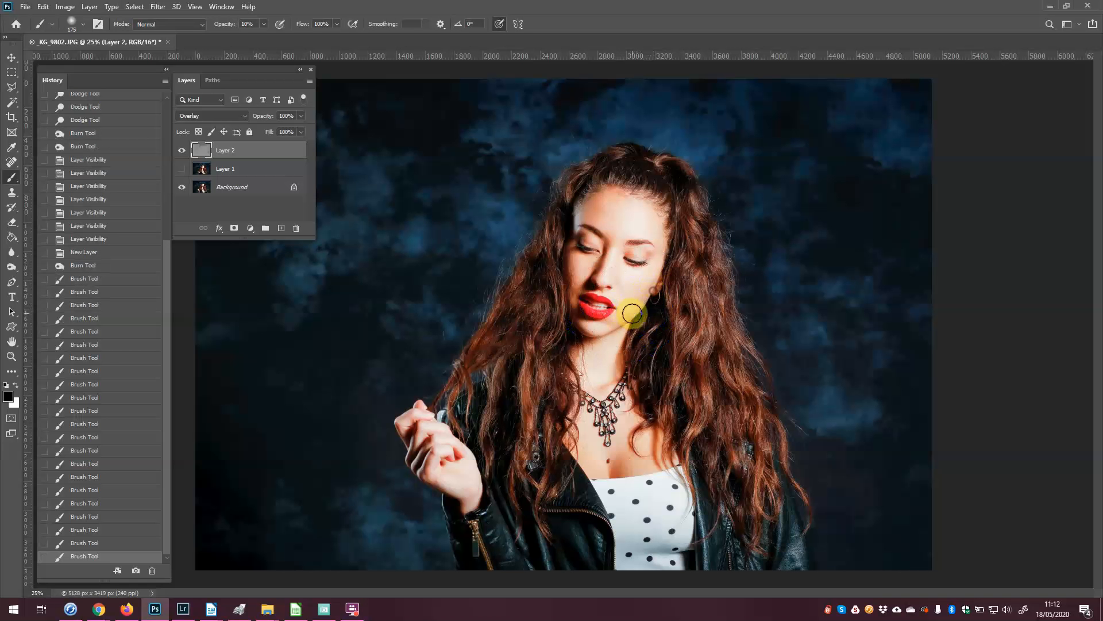
{"action": "left_click", "coordinate": [655, 285]}
{"action": "left_click", "coordinate": [646, 299]}
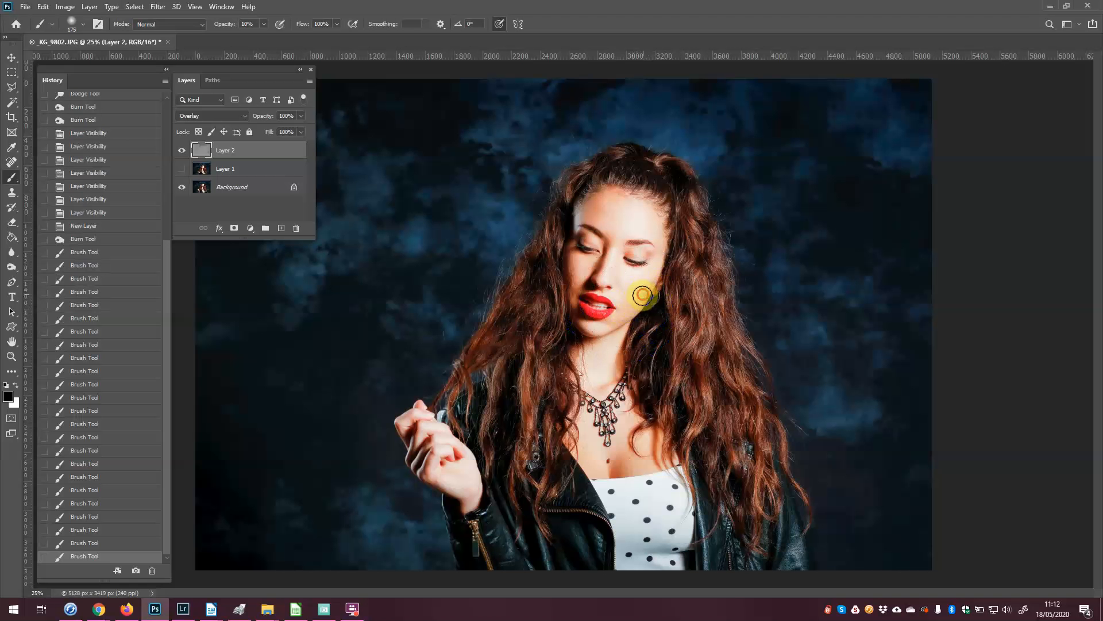
{"action": "left_click", "coordinate": [642, 294]}
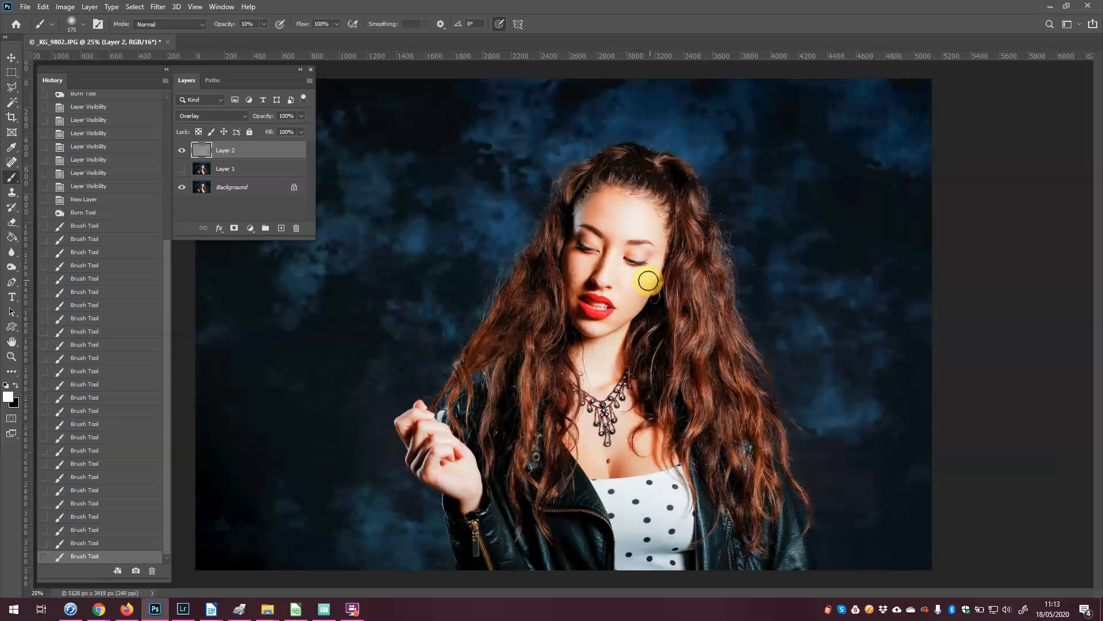
Lighten the shadowed cheek with the white brush, and darken the forehead highlight with a 400 px black brush at 10% opacity
{"action": "mouse_move", "coordinate": [575, 265]}
{"action": "left_mouse_down"}
{"action": "mouse_move", "coordinate": [576, 277]}
{"action": "mouse_move", "coordinate": [580, 268]}
{"action": "left_mouse_up"}
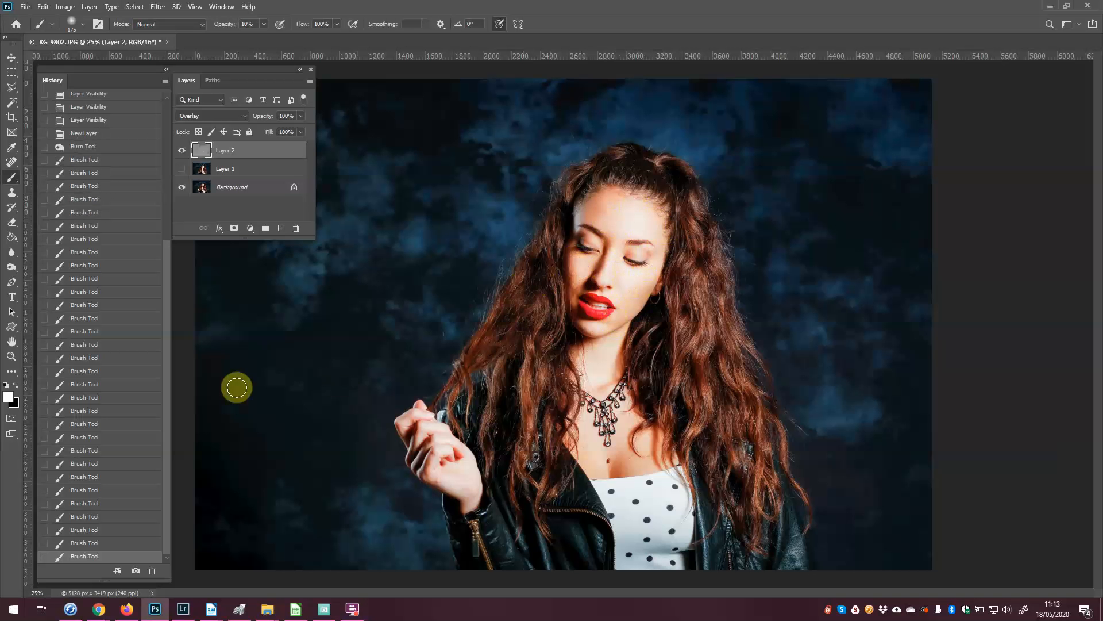
{"action": "key", "text": "x"}
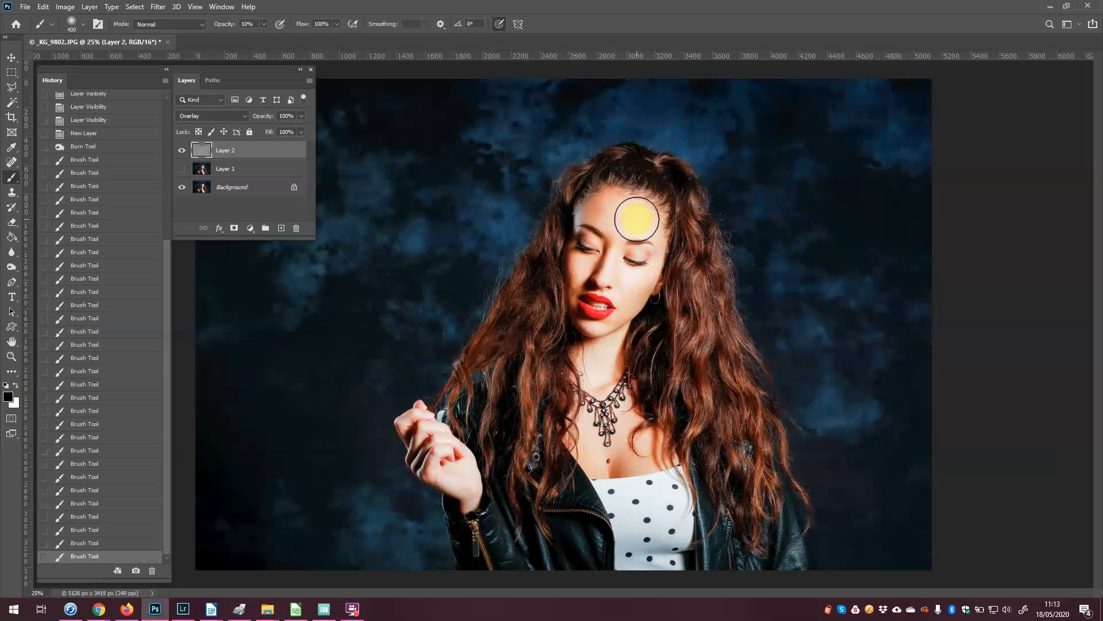
{"action": "mouse_move", "coordinate": [635, 218]}
{"action": "left_mouse_down"}
{"action": "mouse_move", "coordinate": [655, 233]}
{"action": "mouse_move", "coordinate": [614, 215]}
{"action": "mouse_move", "coordinate": [646, 225]}
{"action": "left_mouse_up"}
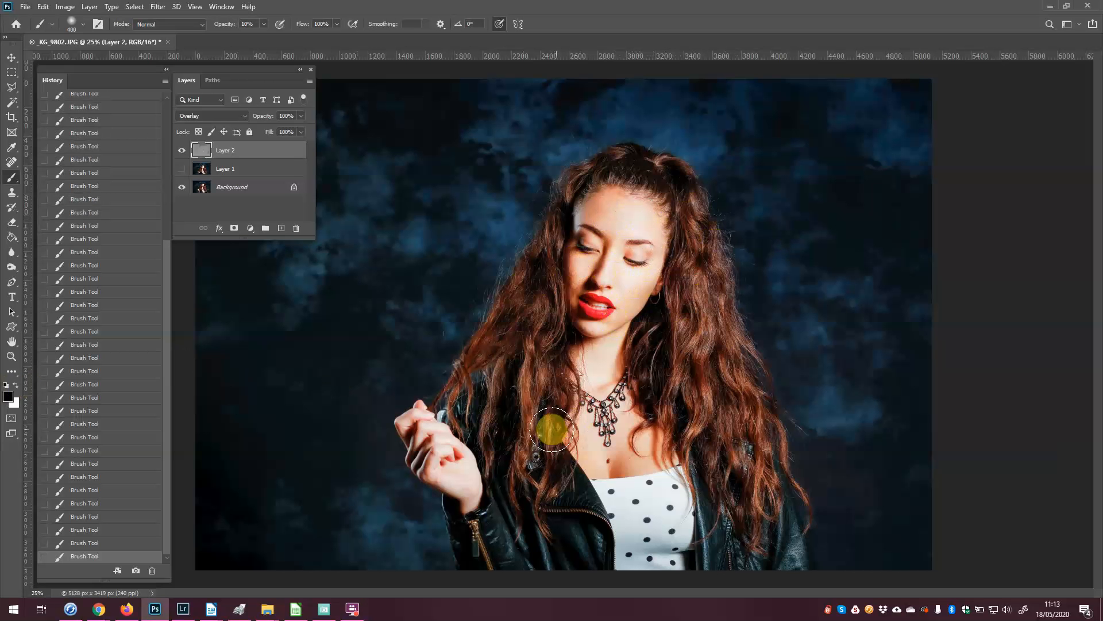
Darken the raised hand on Layer 2 with the 400 px black brush, and the polka-dot top and jacket with a 1000 px brush
{"action": "mouse_move", "coordinate": [406, 436]}
{"action": "left_mouse_down"}
{"action": "mouse_move", "coordinate": [457, 458]}
{"action": "mouse_move", "coordinate": [460, 475]}
{"action": "mouse_move", "coordinate": [453, 431]}
{"action": "mouse_move", "coordinate": [447, 462]}
{"action": "mouse_move", "coordinate": [413, 457]}
{"action": "mouse_move", "coordinate": [432, 452]}
{"action": "mouse_move", "coordinate": [422, 429]}
{"action": "mouse_move", "coordinate": [448, 452]}
{"action": "mouse_move", "coordinate": [474, 510]}
{"action": "mouse_move", "coordinate": [508, 504]}
{"action": "mouse_move", "coordinate": [469, 465]}
{"action": "left_mouse_up"}
{"action": "key", "text": "bracketright"}
{"action": "key", "text": "bracketright"}
{"action": "key", "text": "bracketright"}
{"action": "key", "text": "bracketright"}
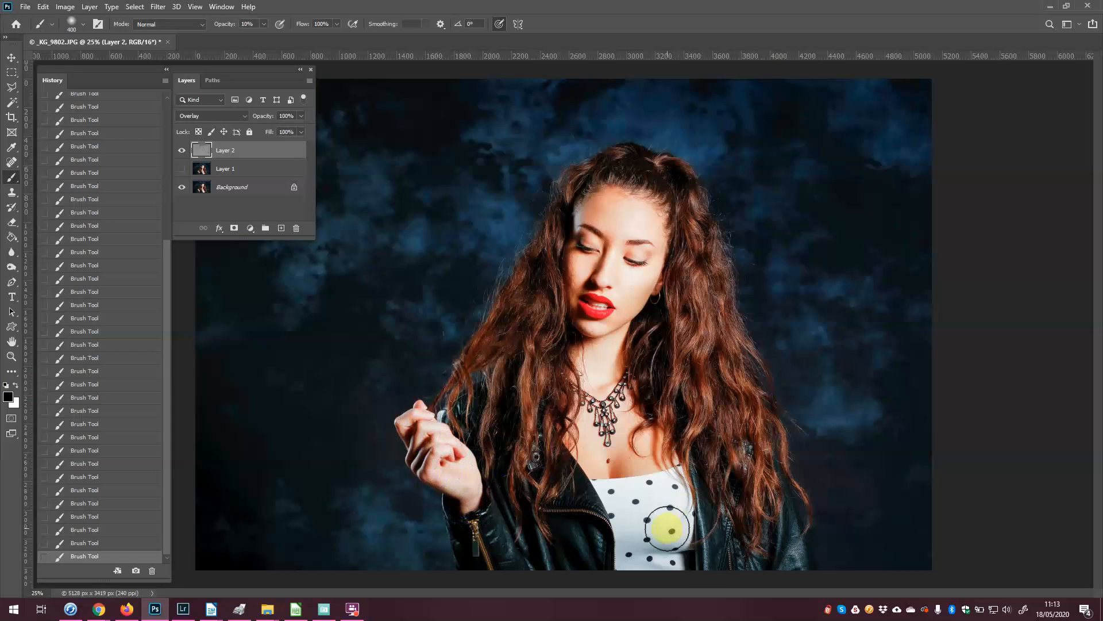
{"action": "key", "text": "bracketright"}
{"action": "key", "text": "bracketright"}
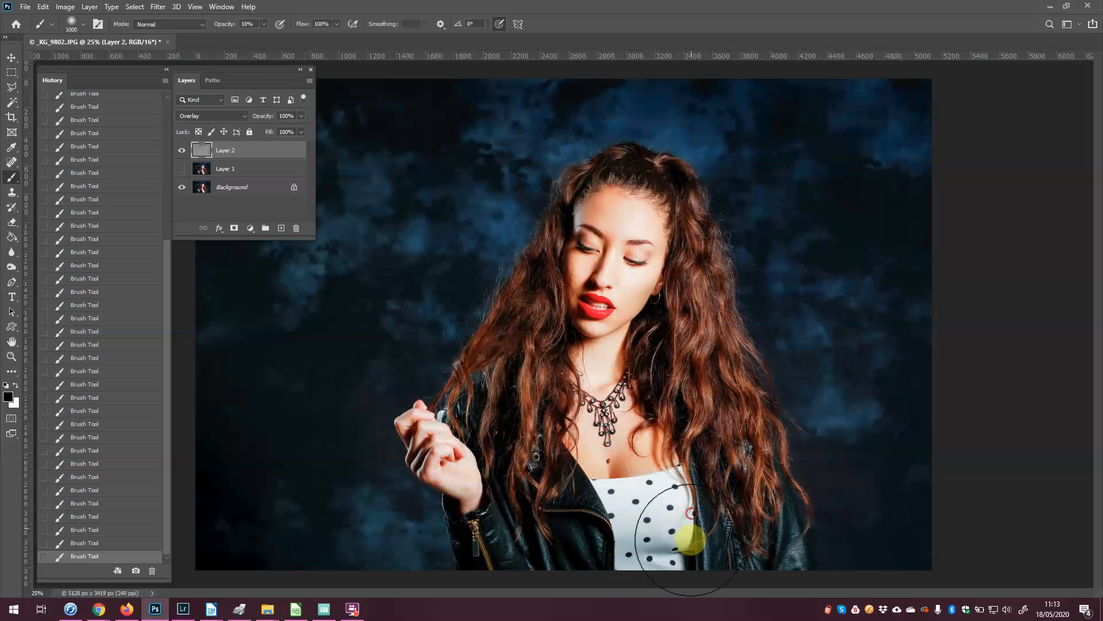
{"action": "mouse_move", "coordinate": [633, 537]}
{"action": "left_mouse_down"}
{"action": "mouse_move", "coordinate": [636, 527]}
{"action": "mouse_move", "coordinate": [808, 546]}
{"action": "left_mouse_up"}
Darken the neck above the necklace on Layer 2 with a 300 px black brush at 10% opacity
{"action": "key", "text": "bracketleft"}
{"action": "key", "text": "bracketleft"}
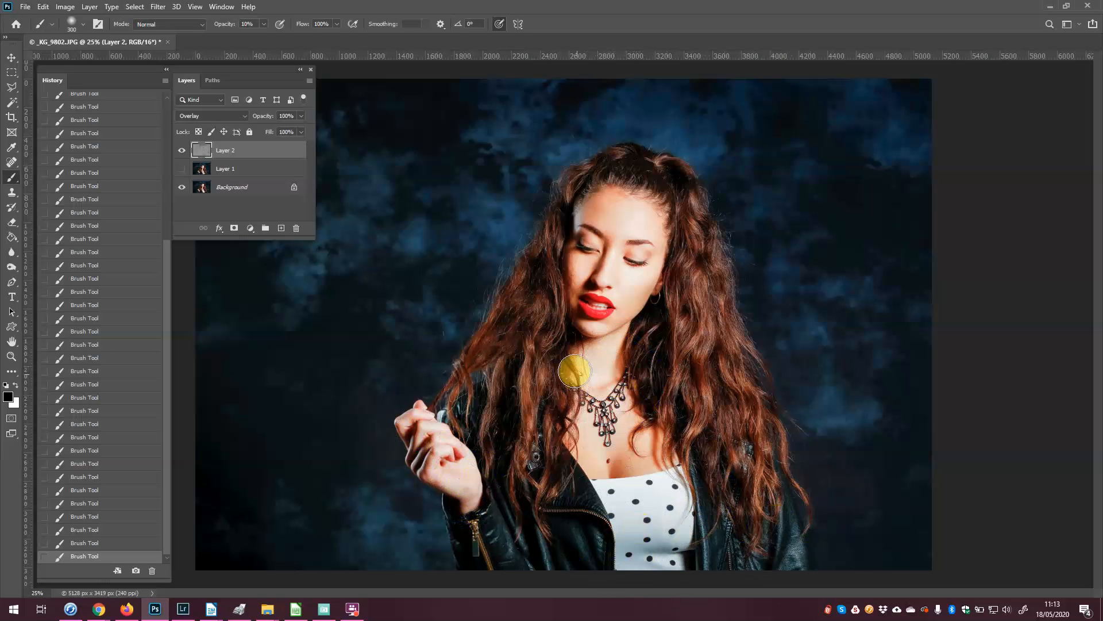
{"action": "left_click", "coordinate": [574, 365]}
{"action": "left_click", "coordinate": [598, 363]}
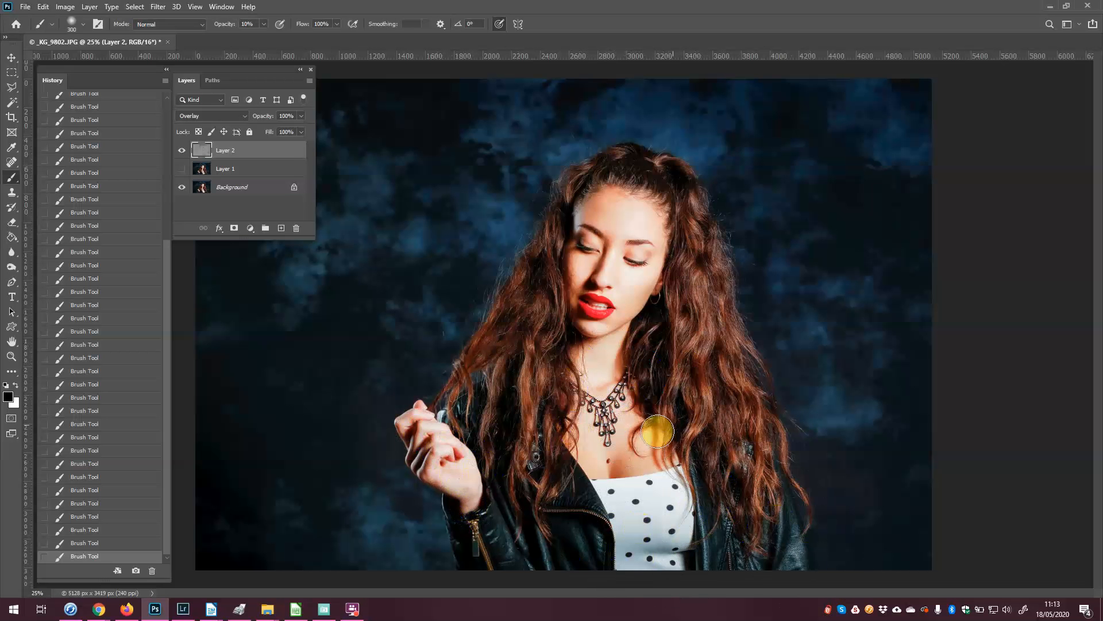
Lighten the hair on both sides of the face on Layer 2 with the white brush at 10% opacity, using 300 px and 175 px sizes
{"action": "key", "text": "x"}
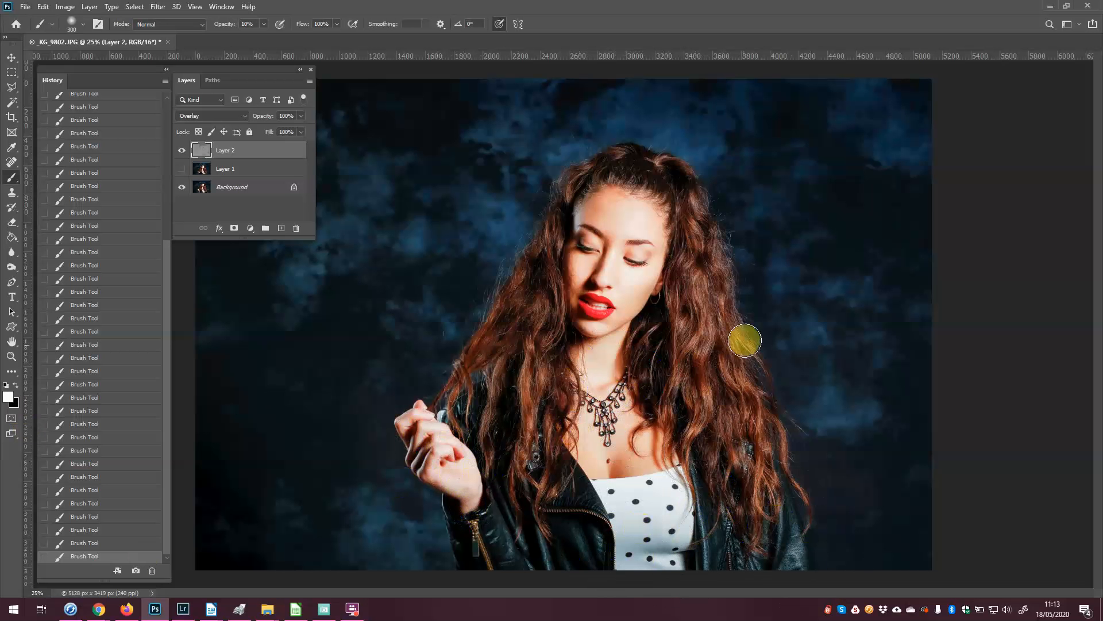
{"action": "mouse_move", "coordinate": [717, 336]}
{"action": "left_mouse_down"}
{"action": "mouse_move", "coordinate": [749, 433]}
{"action": "mouse_move", "coordinate": [709, 407]}
{"action": "mouse_move", "coordinate": [707, 421]}
{"action": "mouse_move", "coordinate": [693, 341]}
{"action": "mouse_move", "coordinate": [686, 371]}
{"action": "mouse_move", "coordinate": [744, 401]}
{"action": "mouse_move", "coordinate": [724, 453]}
{"action": "left_mouse_up"}
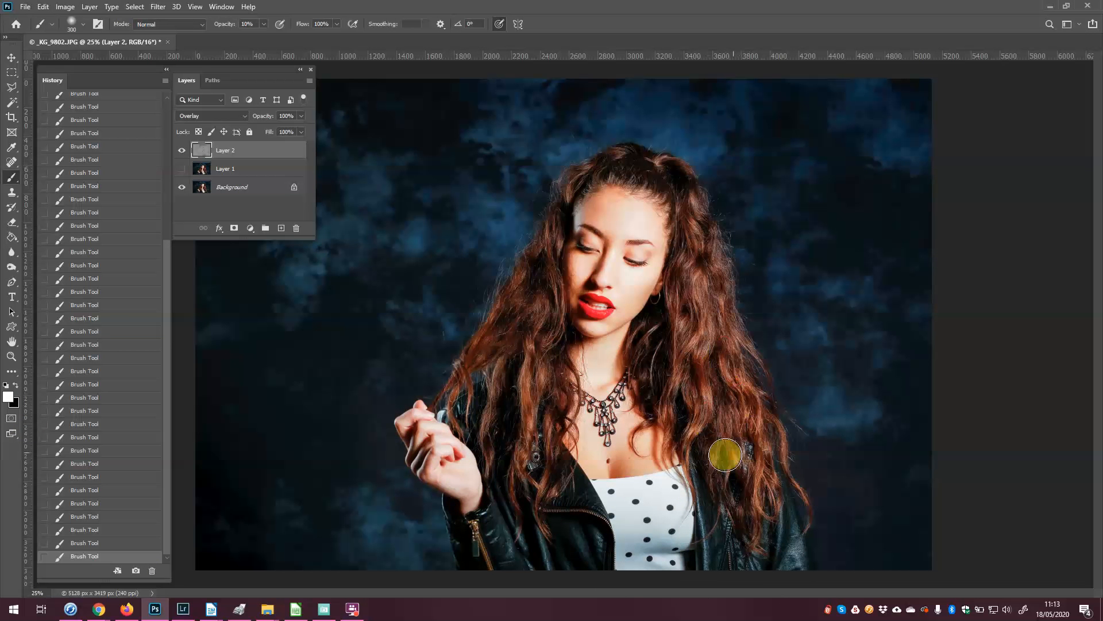
{"action": "mouse_move", "coordinate": [526, 310]}
{"action": "left_mouse_down"}
{"action": "mouse_move", "coordinate": [475, 366]}
{"action": "mouse_move", "coordinate": [532, 280]}
{"action": "mouse_move", "coordinate": [531, 378]}
{"action": "mouse_move", "coordinate": [551, 408]}
{"action": "mouse_move", "coordinate": [549, 391]}
{"action": "mouse_move", "coordinate": [552, 452]}
{"action": "mouse_move", "coordinate": [523, 455]}
{"action": "mouse_move", "coordinate": [548, 474]}
{"action": "mouse_move", "coordinate": [543, 484]}
{"action": "mouse_move", "coordinate": [562, 411]}
{"action": "mouse_move", "coordinate": [534, 379]}
{"action": "mouse_move", "coordinate": [546, 295]}
{"action": "mouse_move", "coordinate": [526, 312]}
{"action": "mouse_move", "coordinate": [590, 247]}
{"action": "mouse_move", "coordinate": [609, 176]}
{"action": "mouse_move", "coordinate": [665, 184]}
{"action": "mouse_move", "coordinate": [662, 165]}
{"action": "mouse_move", "coordinate": [687, 189]}
{"action": "mouse_move", "coordinate": [715, 281]}
{"action": "mouse_move", "coordinate": [716, 265]}
{"action": "mouse_move", "coordinate": [695, 394]}
{"action": "mouse_move", "coordinate": [729, 432]}
{"action": "mouse_move", "coordinate": [748, 434]}
{"action": "mouse_move", "coordinate": [714, 468]}
{"action": "mouse_move", "coordinate": [711, 442]}
{"action": "mouse_move", "coordinate": [669, 417]}
{"action": "mouse_move", "coordinate": [688, 383]}
{"action": "left_mouse_up"}
{"action": "key", "text": "bracketleft"}
{"action": "mouse_move", "coordinate": [552, 233]}
{"action": "left_mouse_down"}
{"action": "mouse_move", "coordinate": [527, 261]}
{"action": "mouse_move", "coordinate": [493, 369]}
{"action": "left_mouse_up"}
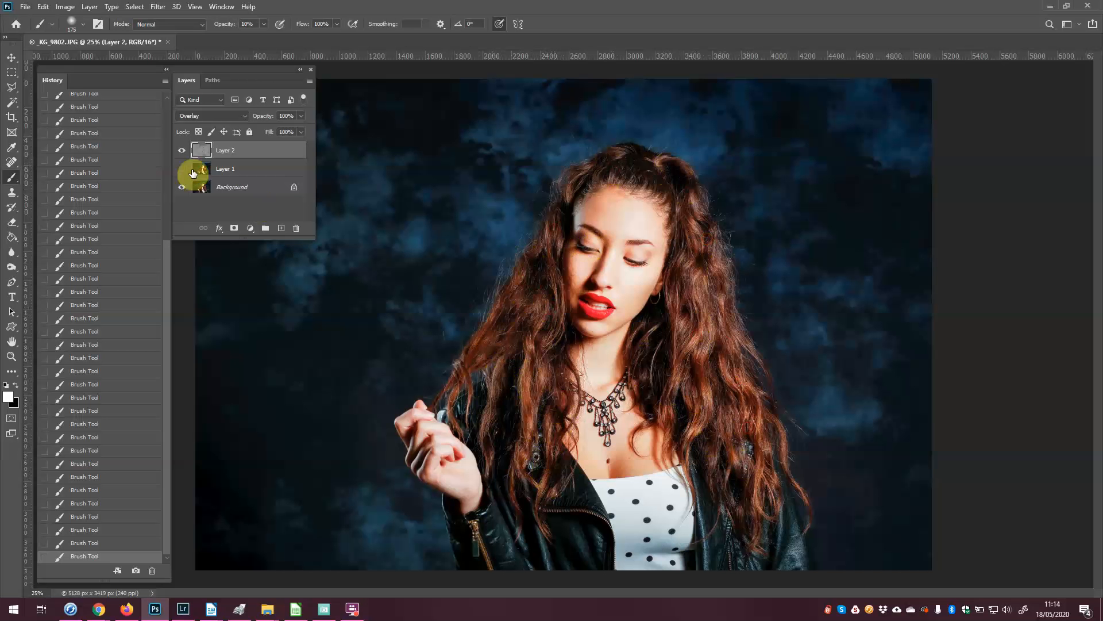
Hide and show Layer 2 to compare the whole portrait before and after dodging and burning
{"action": "left_click", "coordinate": [181, 151]}
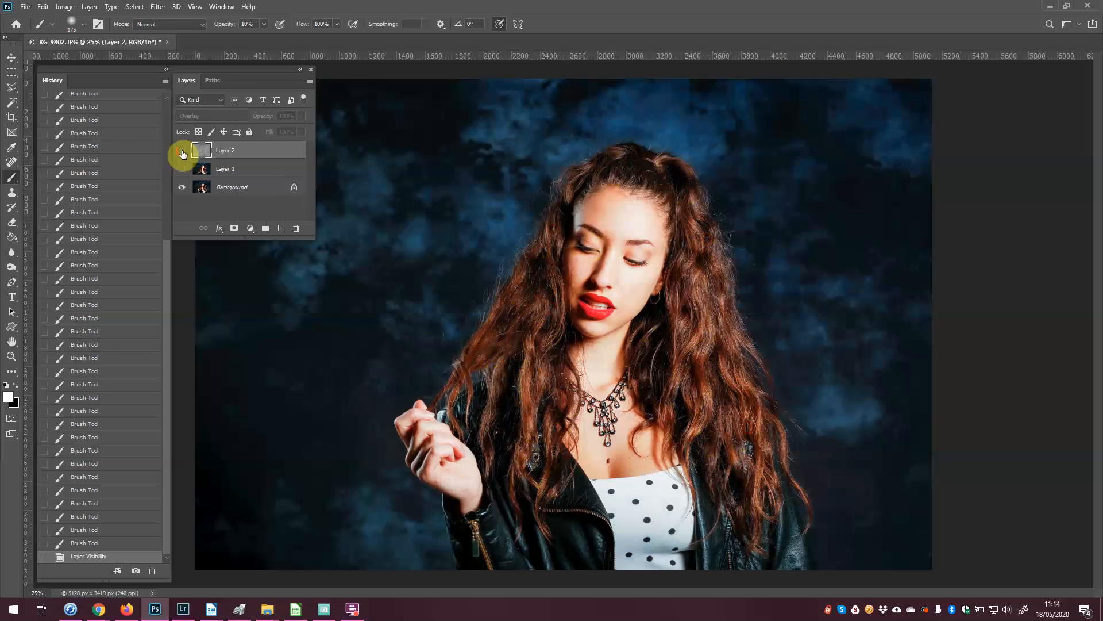
{"action": "left_click", "coordinate": [181, 151]}
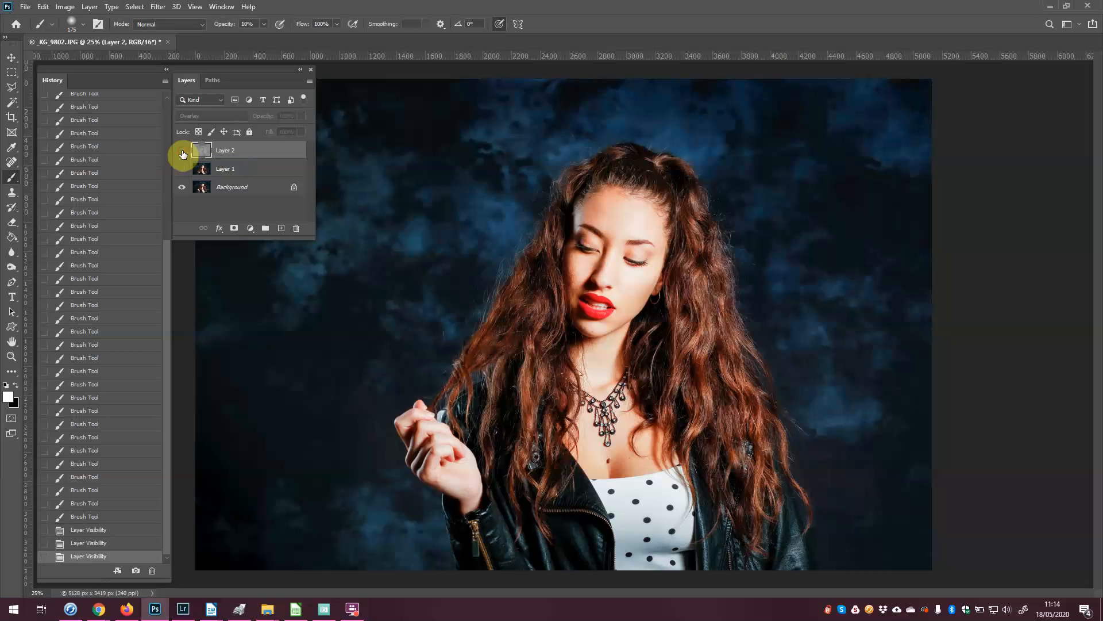
{"action": "left_click", "coordinate": [182, 152]}
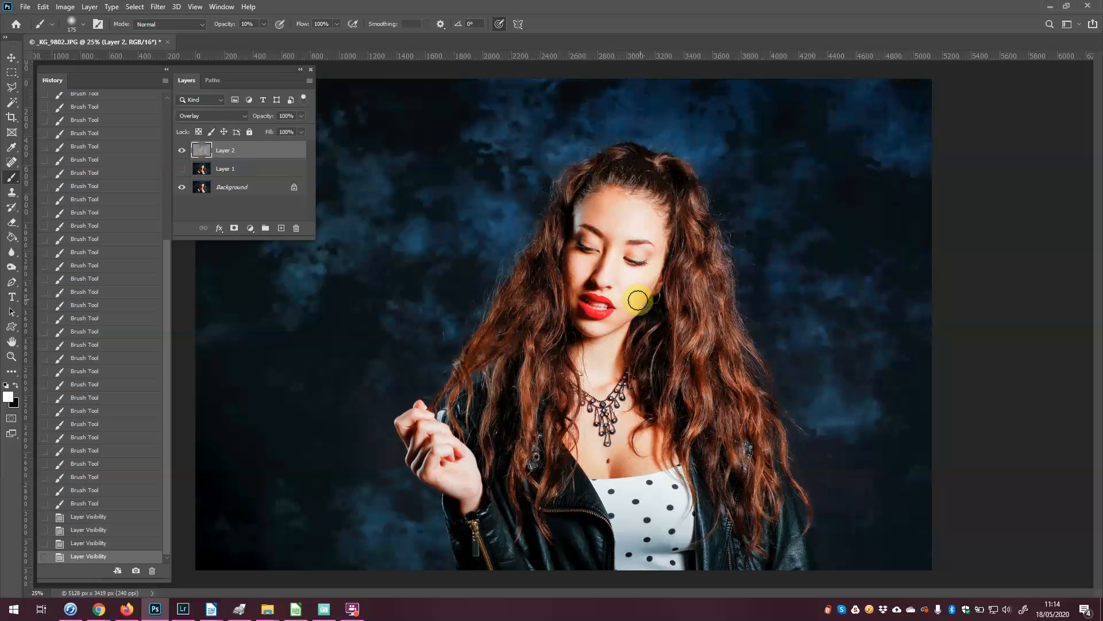
Lighten the cheek between the mouth and the earring on Layer 2 with the 175 px white brush at 10% opacity
{"action": "mouse_move", "coordinate": [639, 299]}
{"action": "left_mouse_down"}
{"action": "mouse_move", "coordinate": [664, 279]}
{"action": "mouse_move", "coordinate": [626, 309]}
{"action": "mouse_move", "coordinate": [657, 290]}
{"action": "mouse_move", "coordinate": [651, 300]}
{"action": "mouse_move", "coordinate": [640, 301]}
{"action": "mouse_move", "coordinate": [666, 273]}
{"action": "mouse_move", "coordinate": [642, 281]}
{"action": "left_mouse_up"}
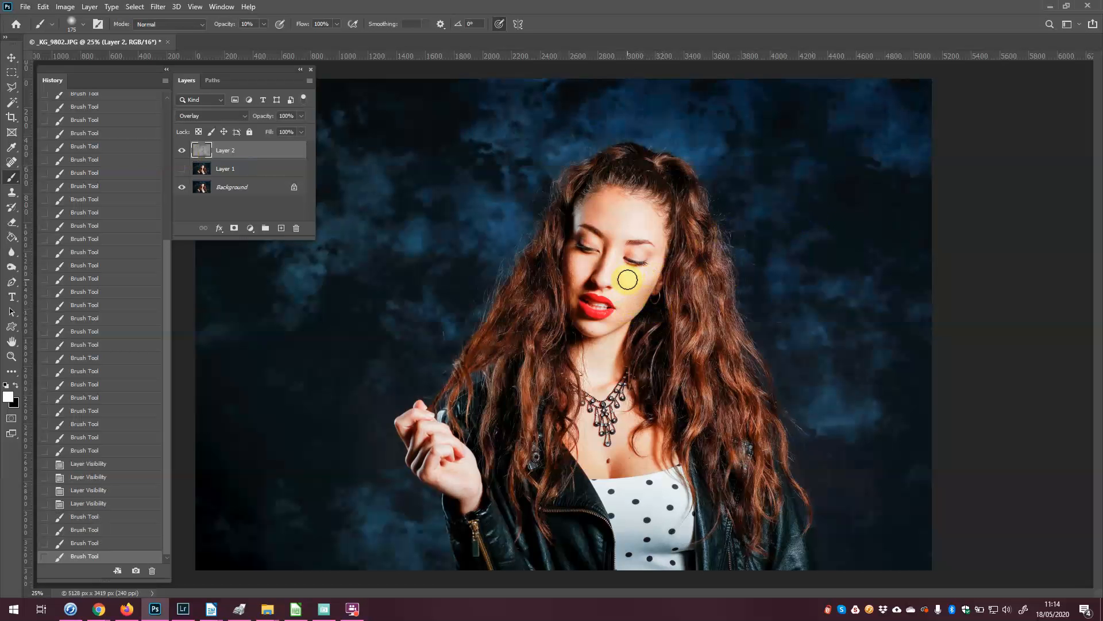
{"action": "left_click_drag", "start_coordinate": [639, 283], "coordinate": [632, 288]}
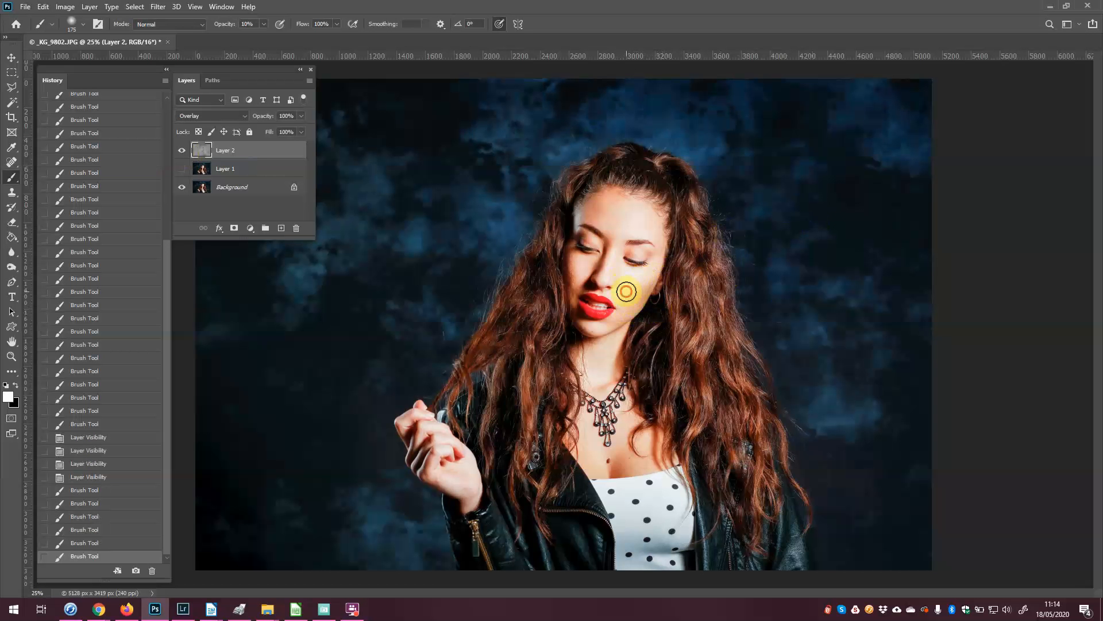
{"action": "left_click", "coordinate": [626, 290]}
Examine the face at 50% zoom with Layer 2 switched off and on
{"action": "key", "text": "ctrl+plus"}
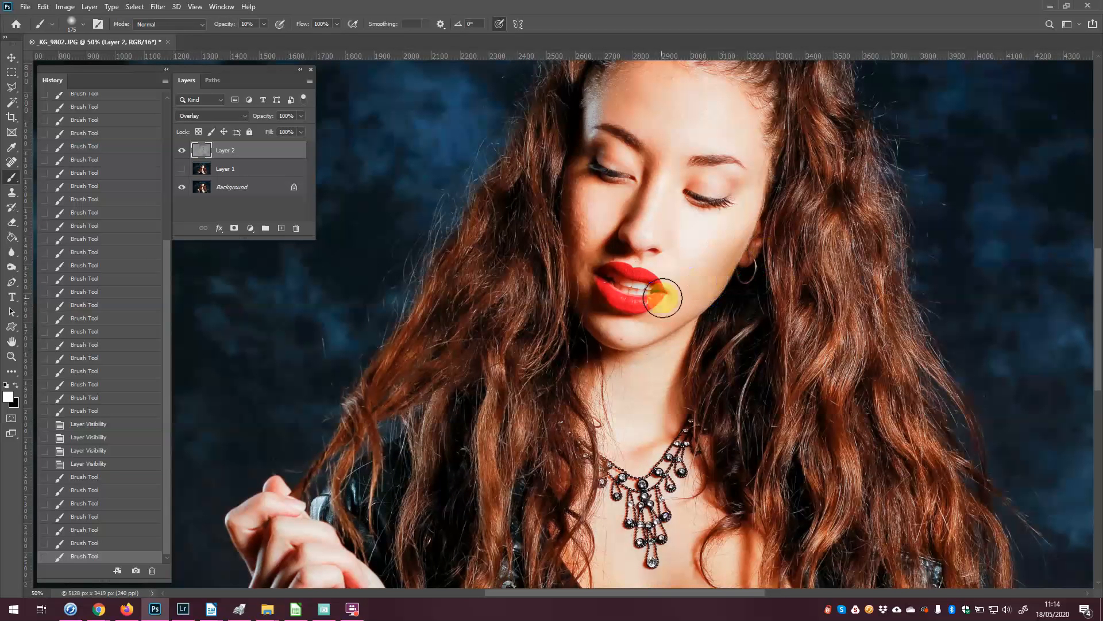
{"action": "left_click", "coordinate": [181, 152]}
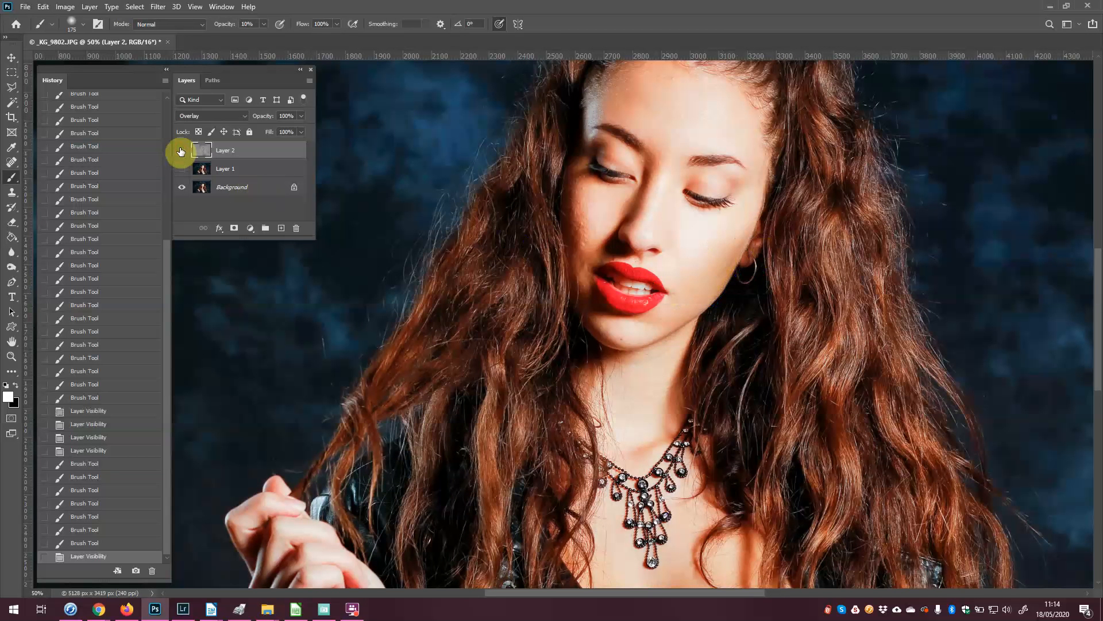
{"action": "left_click", "coordinate": [180, 151]}
{"action": "left_click", "coordinate": [180, 151]}
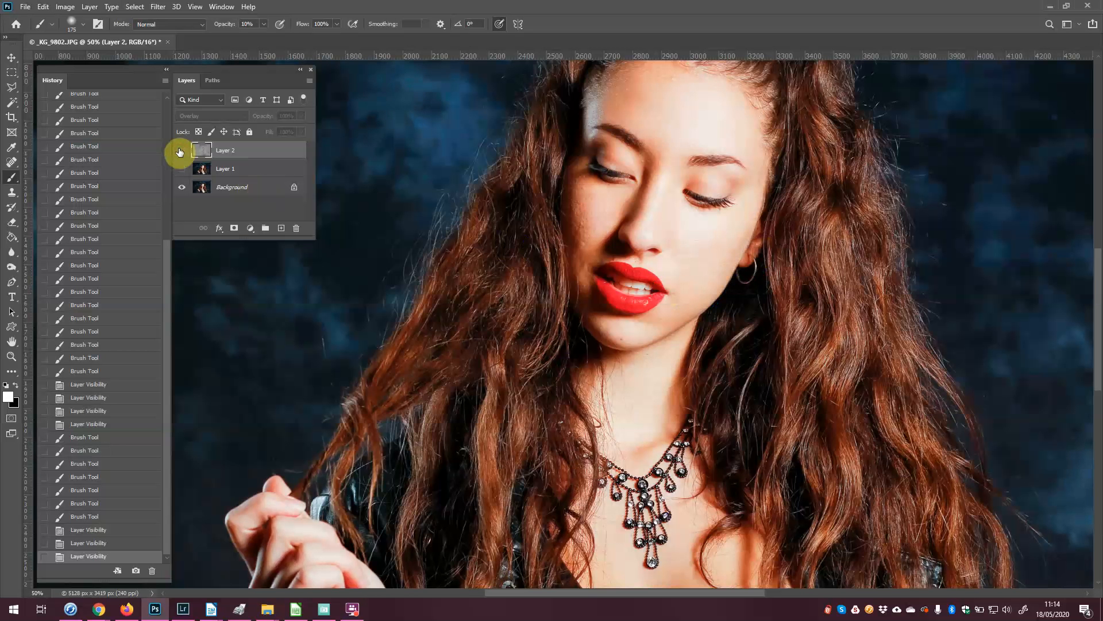
{"action": "left_click", "coordinate": [180, 152]}
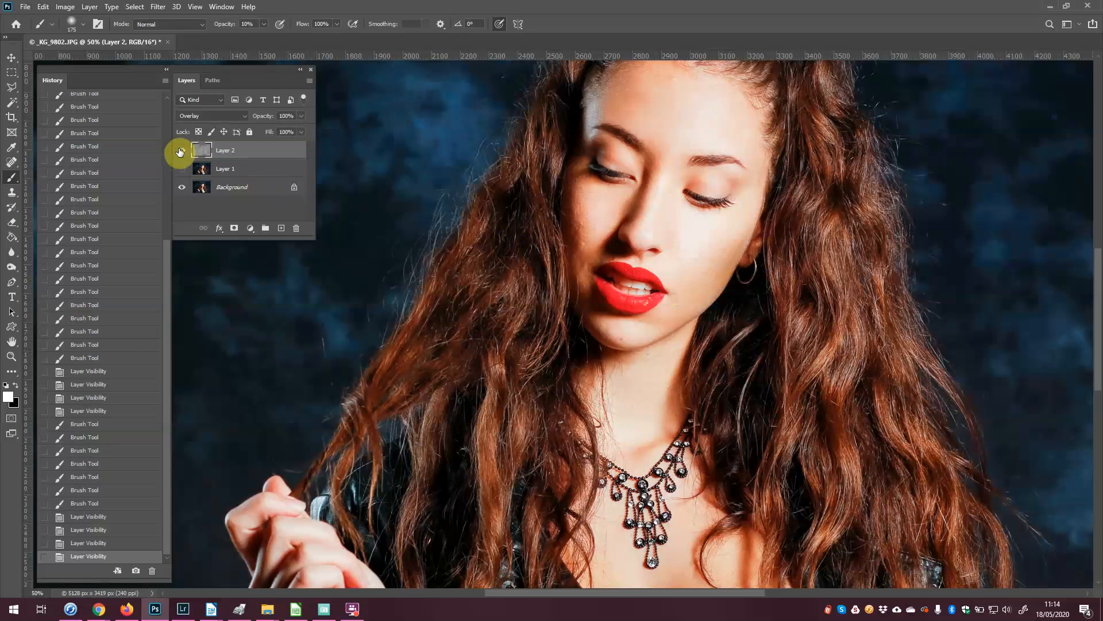
Compare the direct edit on Layer 1 with the gray Overlay edit on Layer 2, leaving only Layer 2 visible above the Background
{"action": "left_click", "coordinate": [180, 151]}
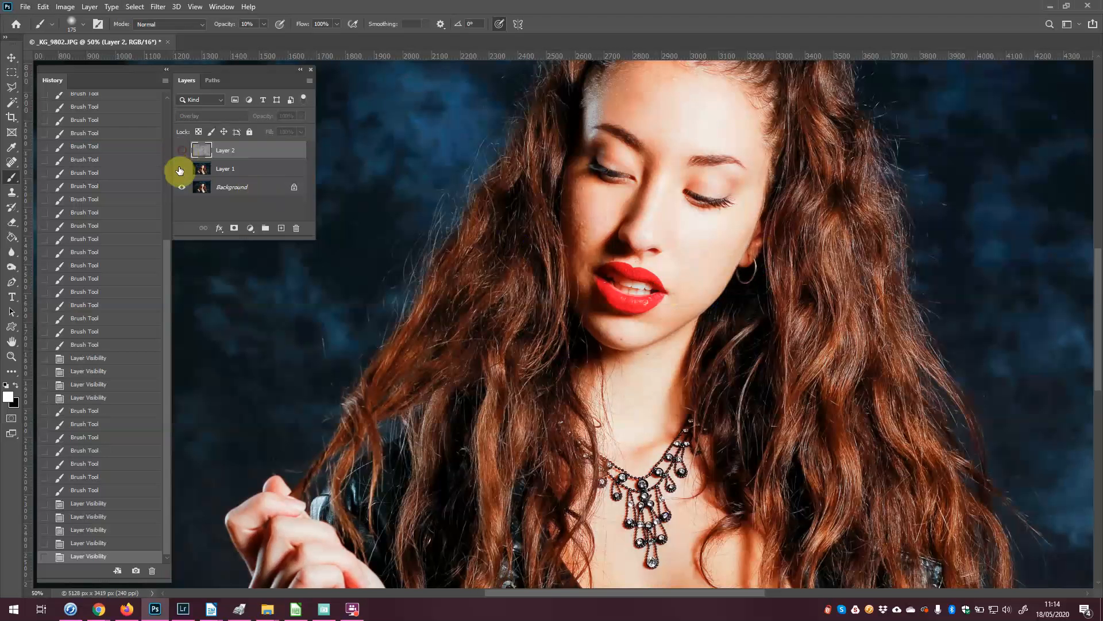
{"action": "left_click", "coordinate": [180, 170]}
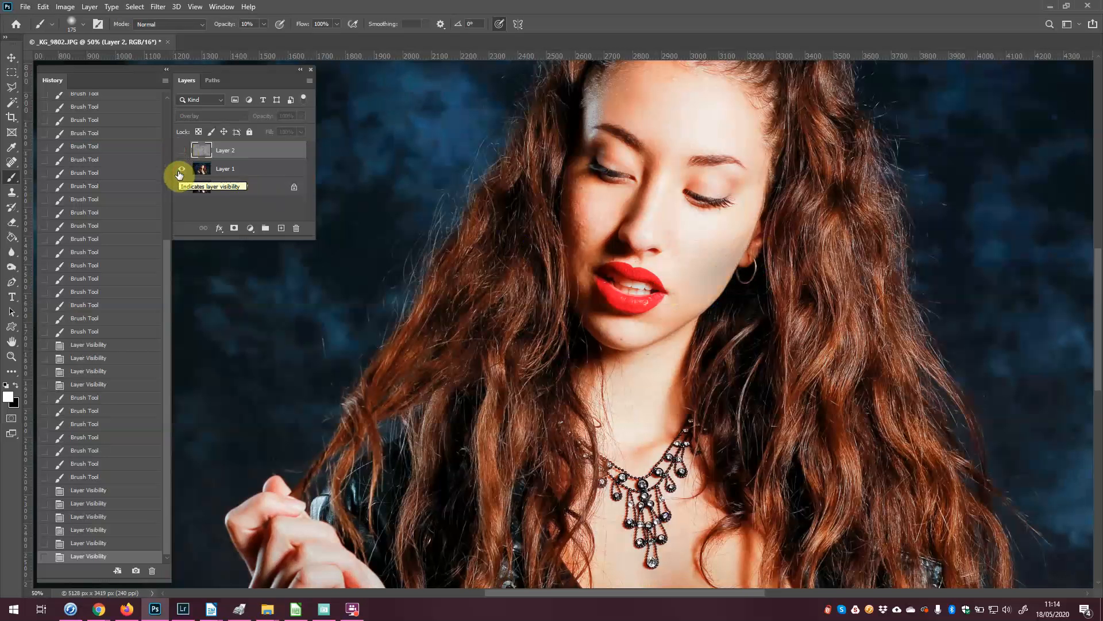
{"action": "left_click", "coordinate": [180, 170]}
{"action": "left_click", "coordinate": [183, 151]}
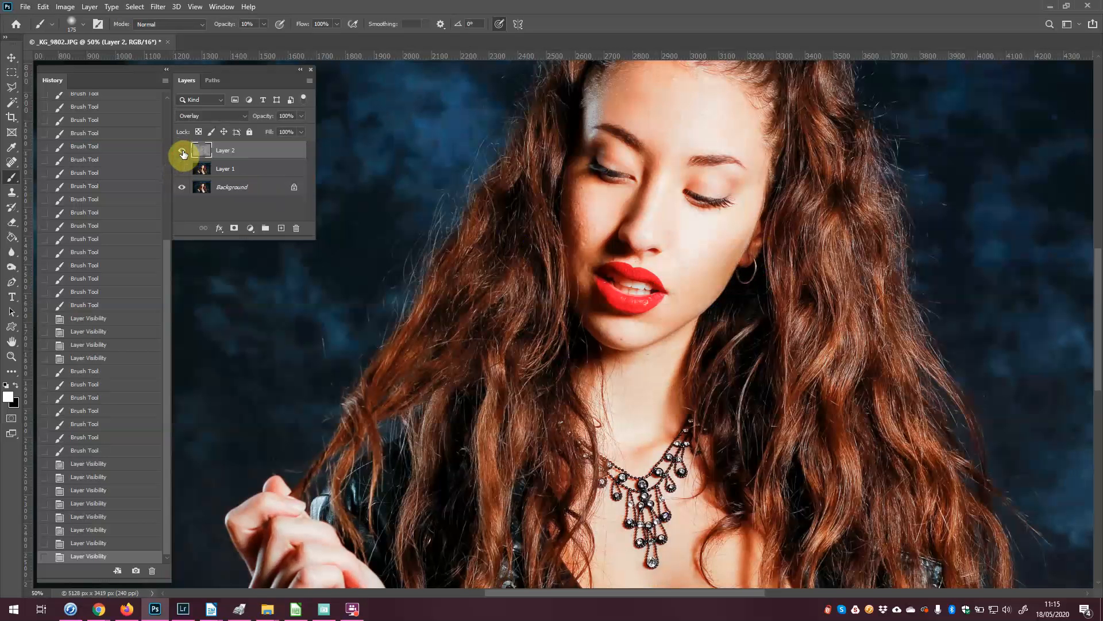
{"action": "left_click", "coordinate": [182, 152]}
{"action": "left_click", "coordinate": [182, 152]}
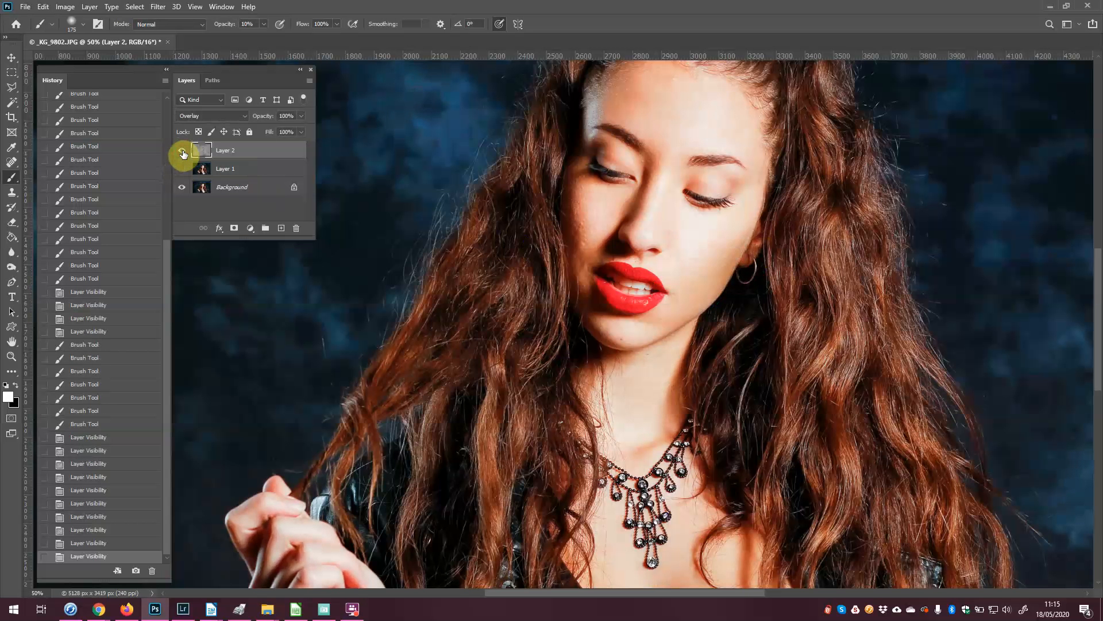
Compare the full portrait at 25% zoom with and without Layer 2, leaving the layer visible
{"action": "scroll", "coordinate": [535, 355], "scroll_direction": "down", "scroll_amount": 2}
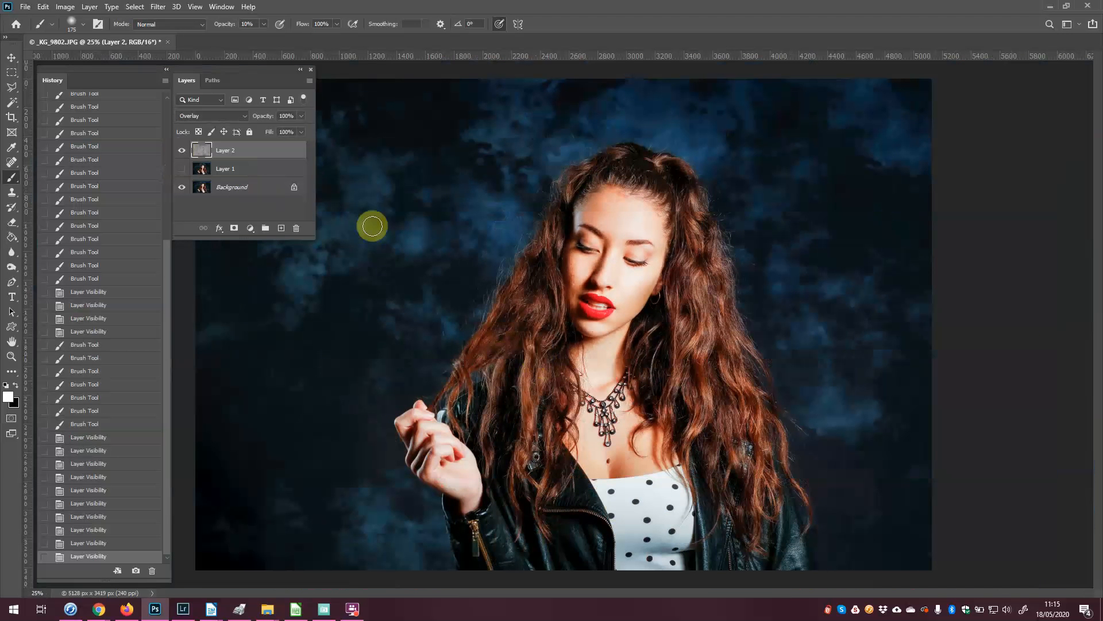
{"action": "left_click", "coordinate": [182, 152]}
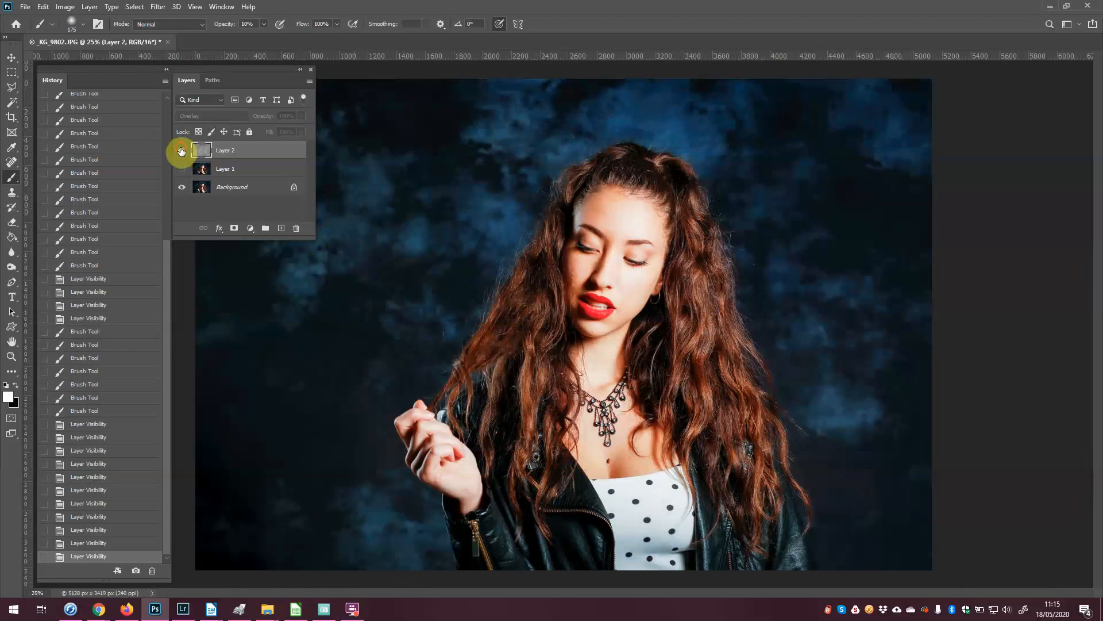
{"action": "left_click", "coordinate": [182, 151]}
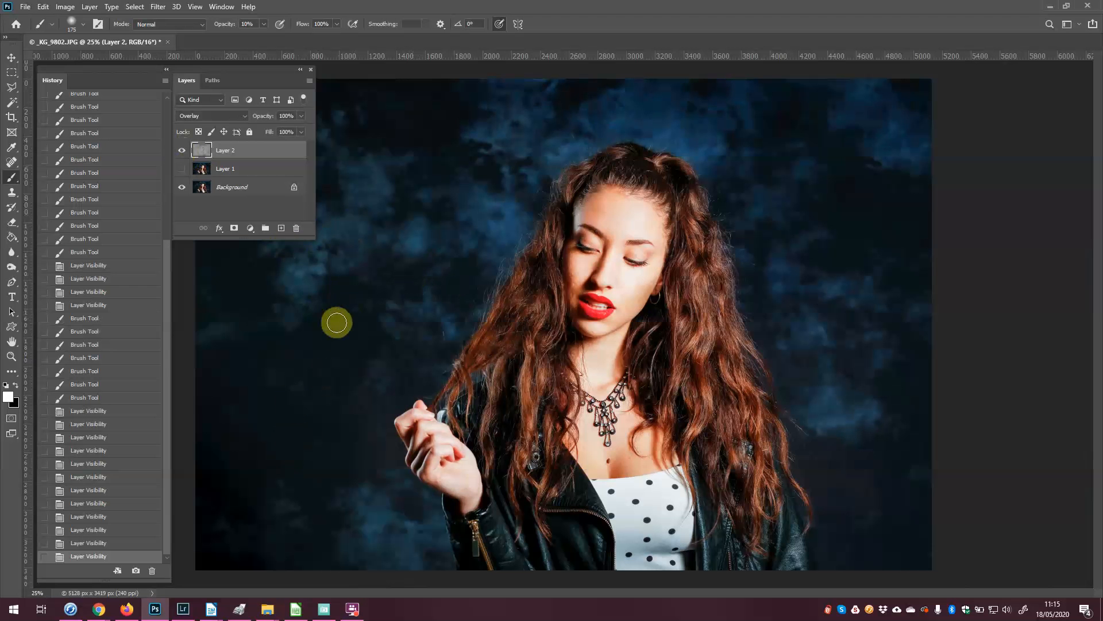
Save the layered portrait as _KG_9802-Edit.psd
{"action": "left_click", "coordinate": [25, 7]}
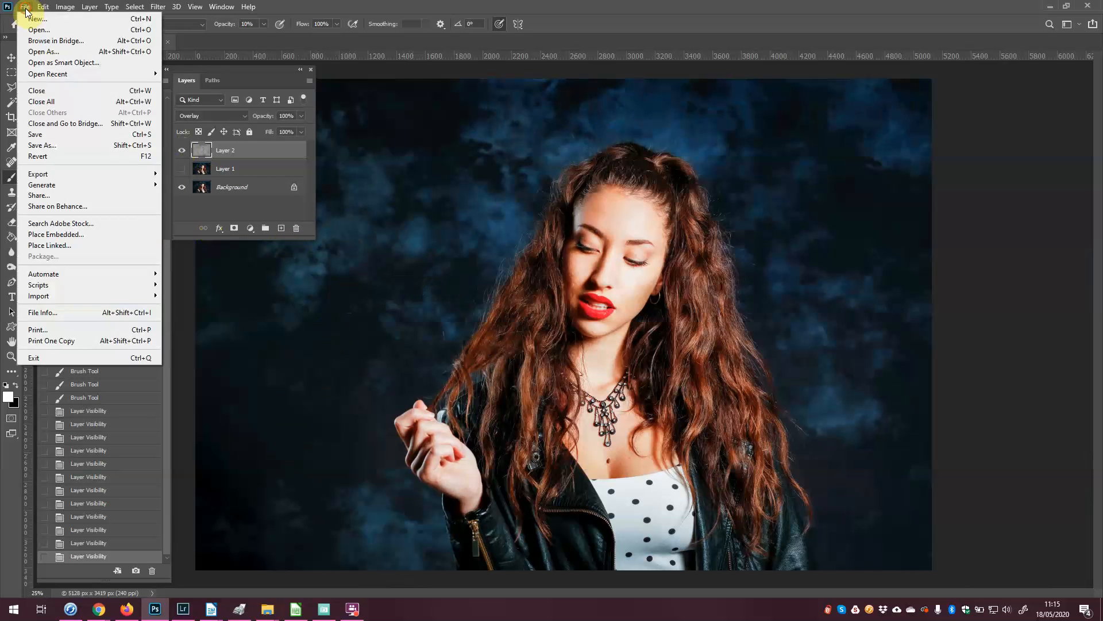
{"action": "left_click", "coordinate": [50, 137]}
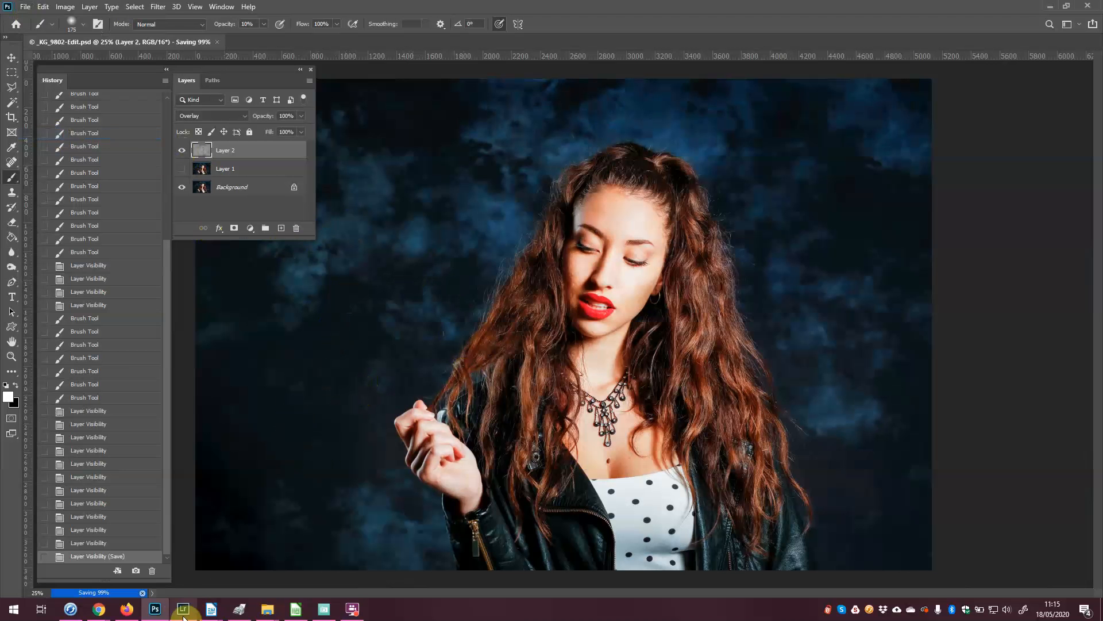
Switch to Lightroom Classic and compare _KG_9802-Edit.psd with _KG_9802.JPG side by side in the Library's Survey view
{"action": "mouse_move", "coordinate": [175, 617]}
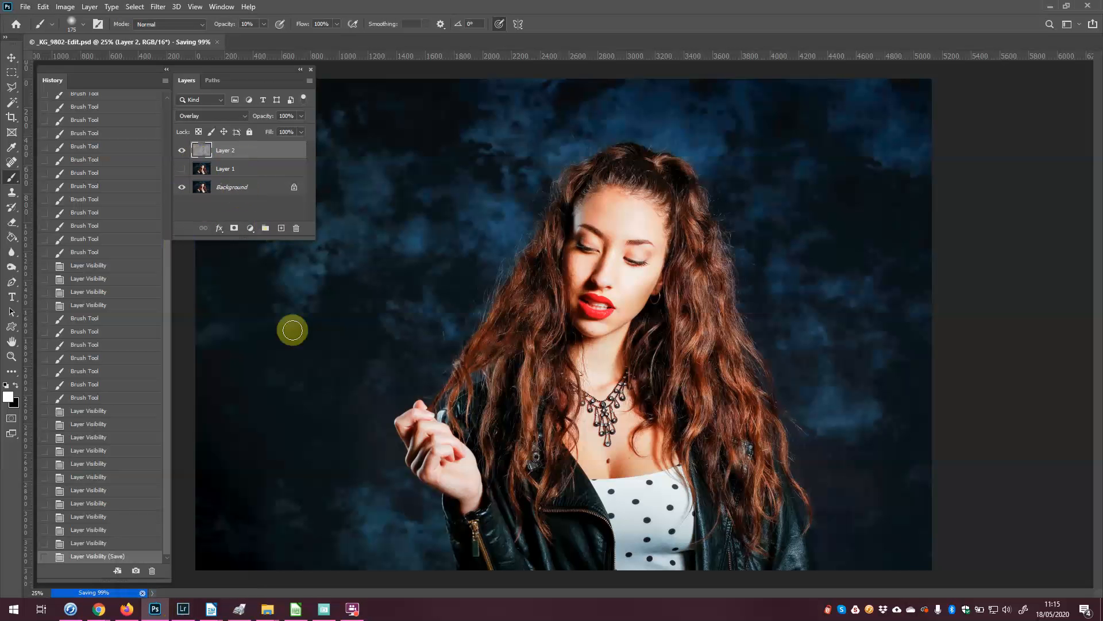
{"action": "left_click", "coordinate": [179, 614]}
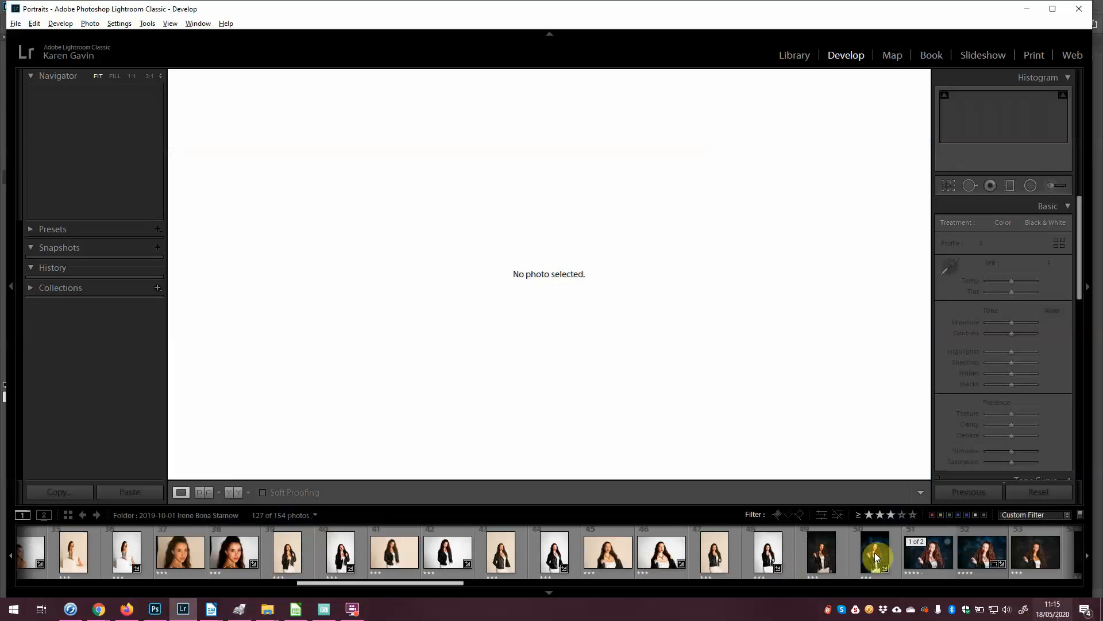
{"action": "left_click", "coordinate": [925, 557]}
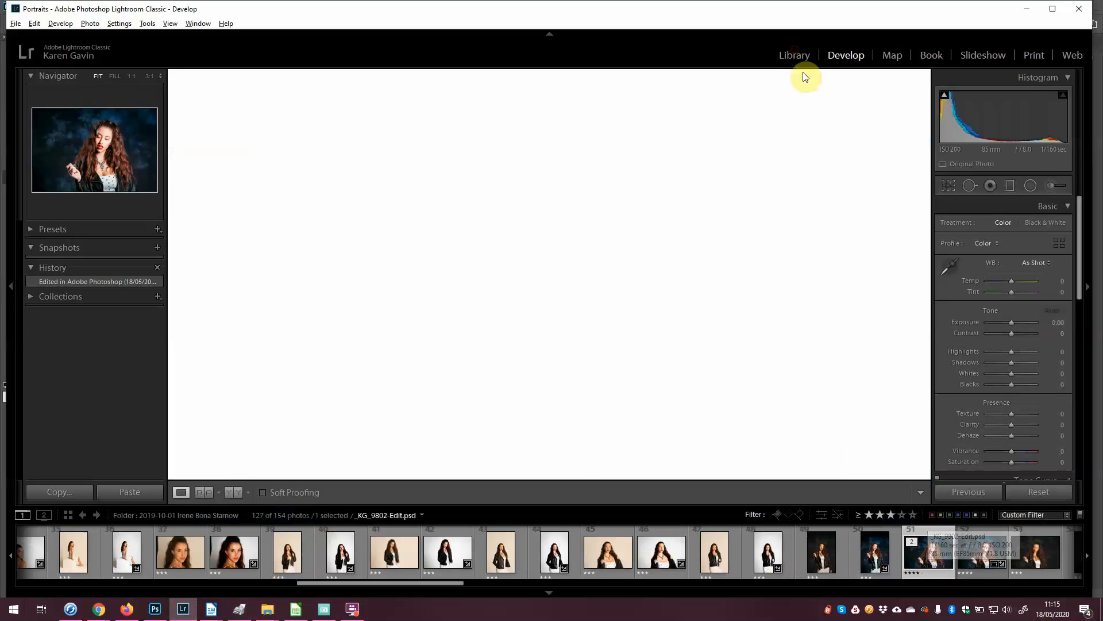
{"action": "left_click", "coordinate": [798, 57]}
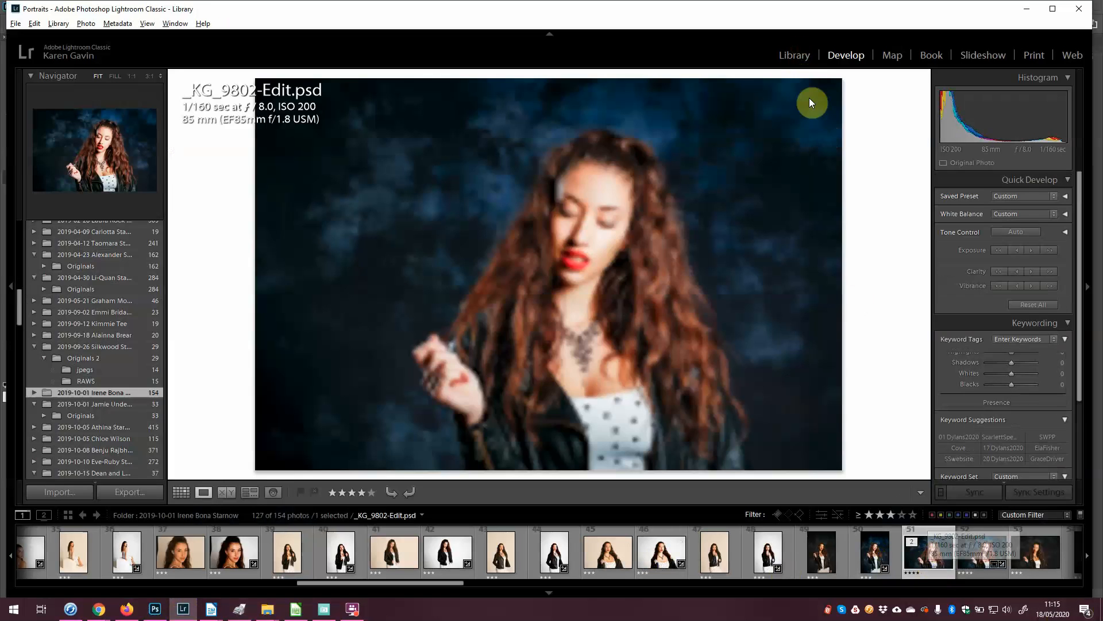
{"action": "left_click", "coordinate": [972, 558], "text": "ctrl"}
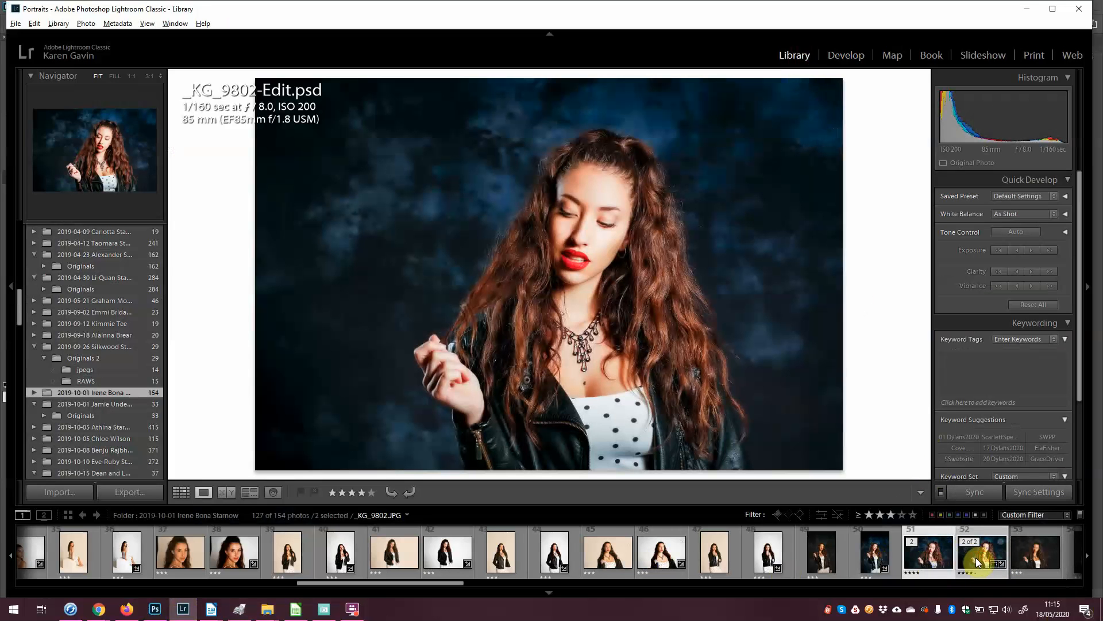
{"action": "left_click", "coordinate": [250, 492]}
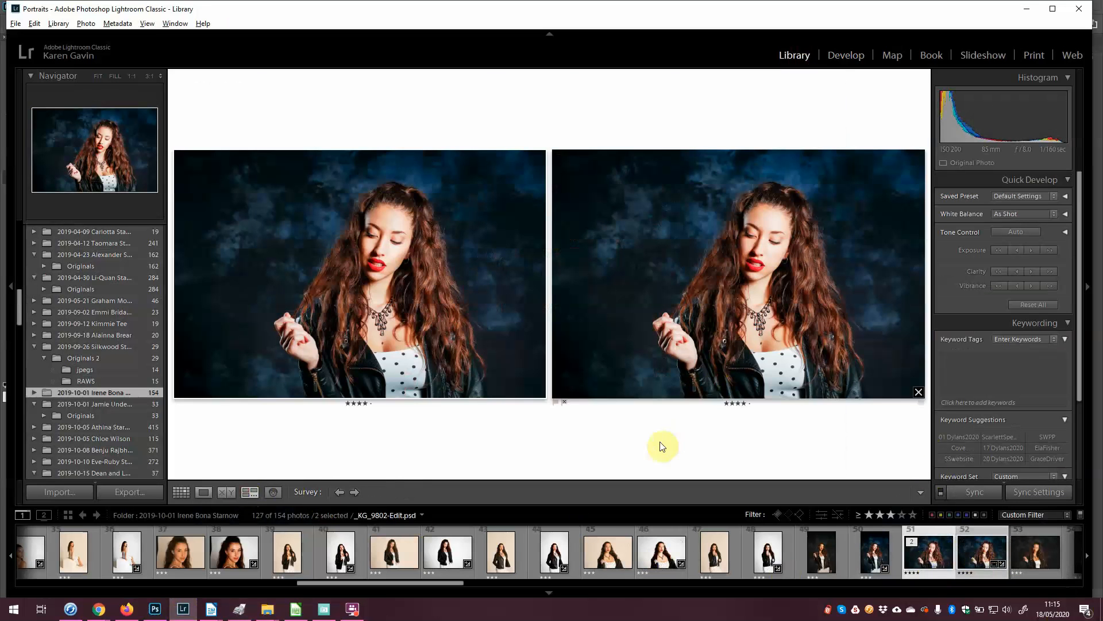